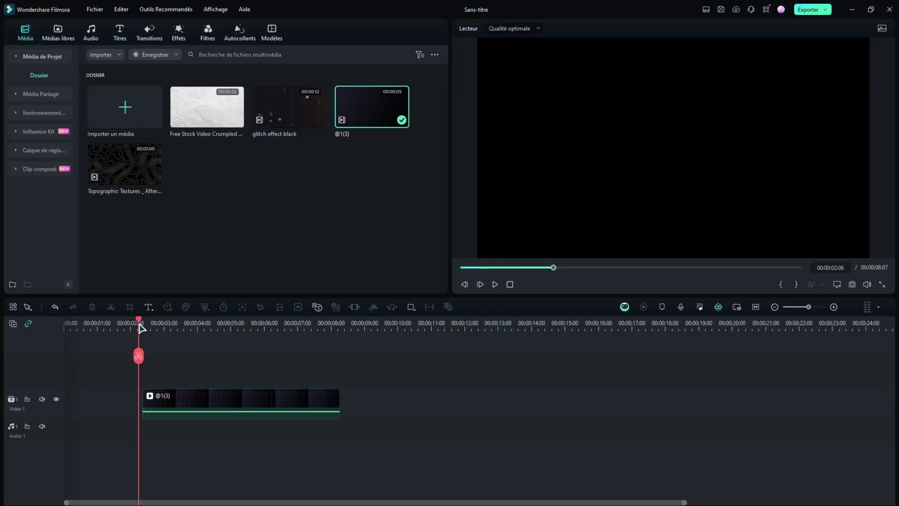
{"action": "left_click_drag", "start_coordinate": [136, 325], "coordinate": [218, 327]}
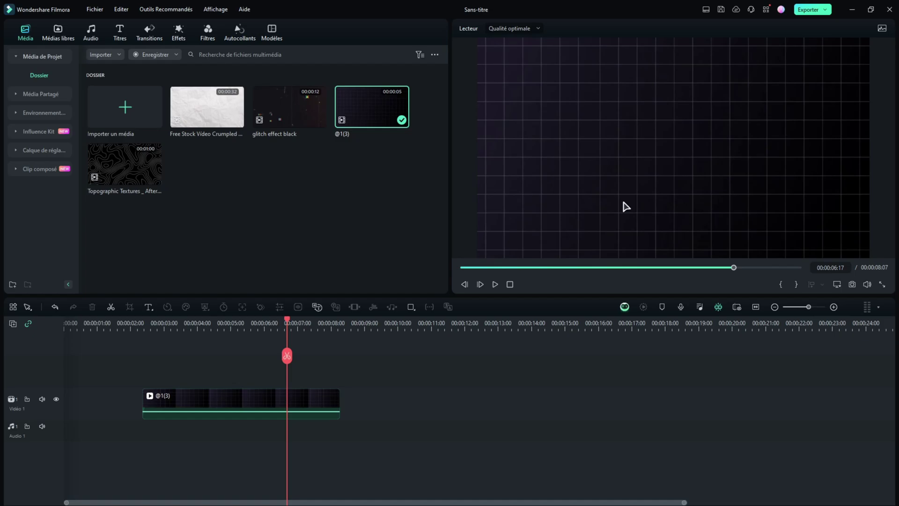
{"action": "left_click", "coordinate": [148, 327]}
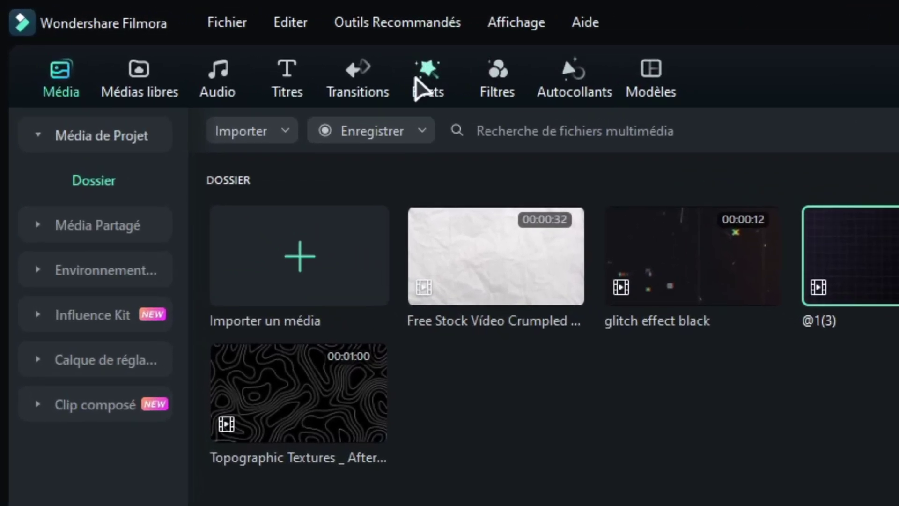
Search the effects for "doux" and apply the Doux effect to the grid background clip
{"action": "left_click", "coordinate": [415, 77]}
{"action": "left_click", "coordinate": [257, 22]}
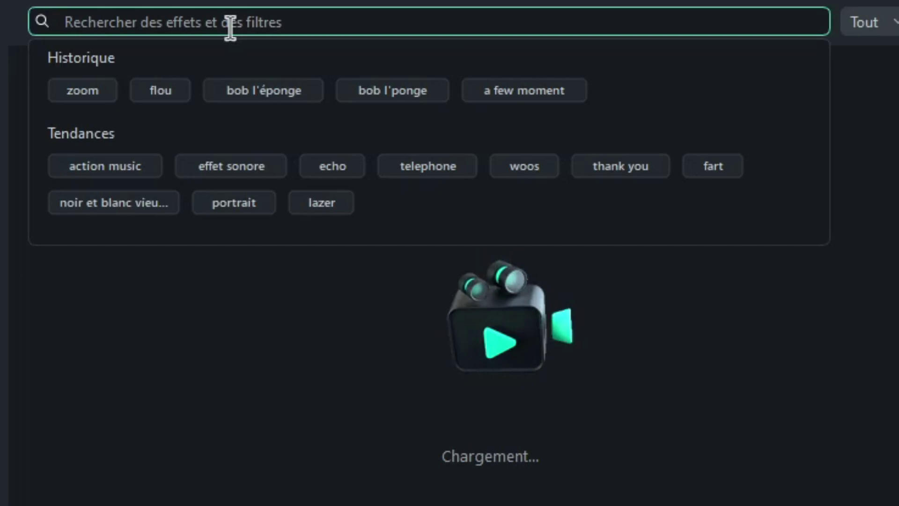
{"action": "type", "text": "d"}
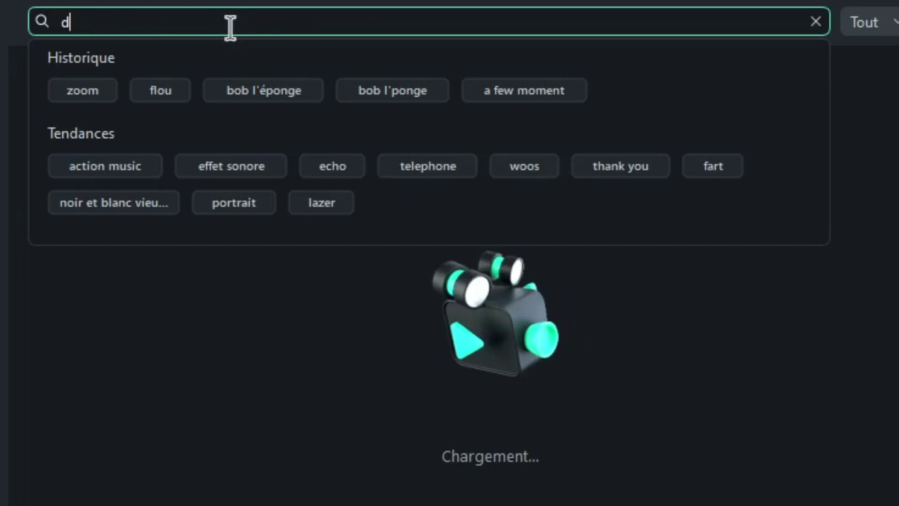
{"action": "type", "text": "oux"}
{"action": "key", "text": "Return"}
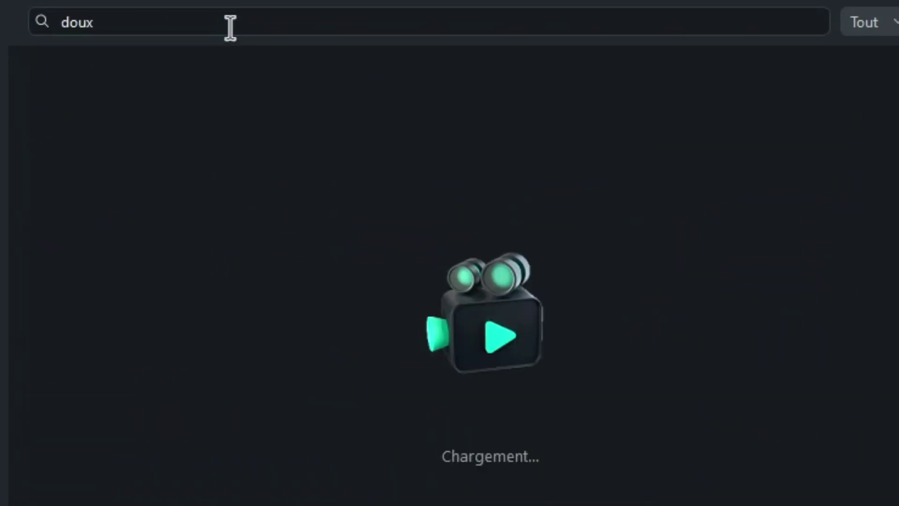
{"action": "left_click_drag", "start_coordinate": [145, 106], "coordinate": [171, 407]}
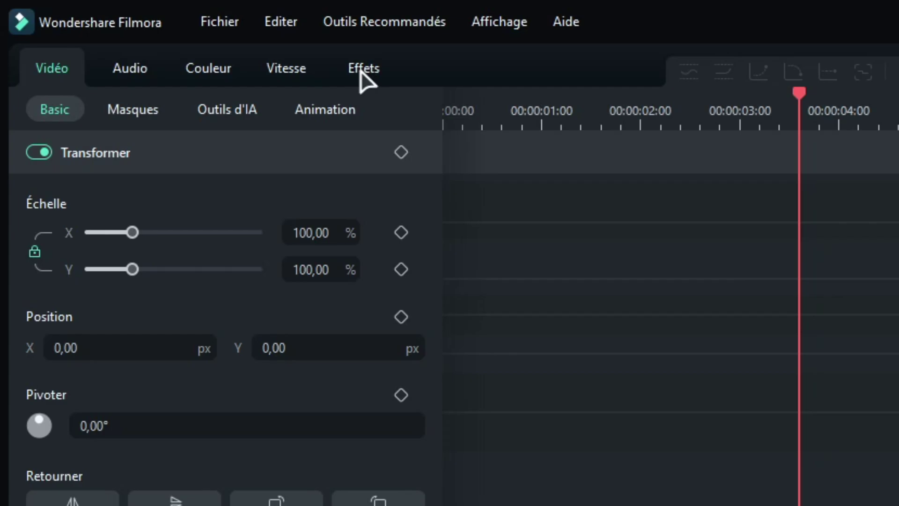
Set the grid clip's Doux effect to Fréquence 0,52, Position X 0,06, Position Y 0,03 and Position Z 3,41, and preview it
{"action": "left_click", "coordinate": [364, 70]}
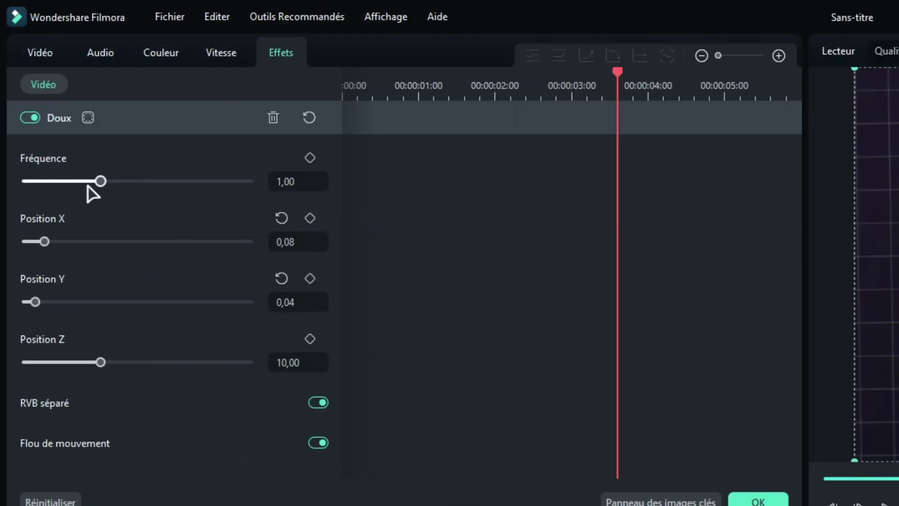
{"action": "left_click_drag", "start_coordinate": [87, 187], "coordinate": [66, 183]}
{"action": "left_click_drag", "start_coordinate": [44, 241], "coordinate": [40, 242]}
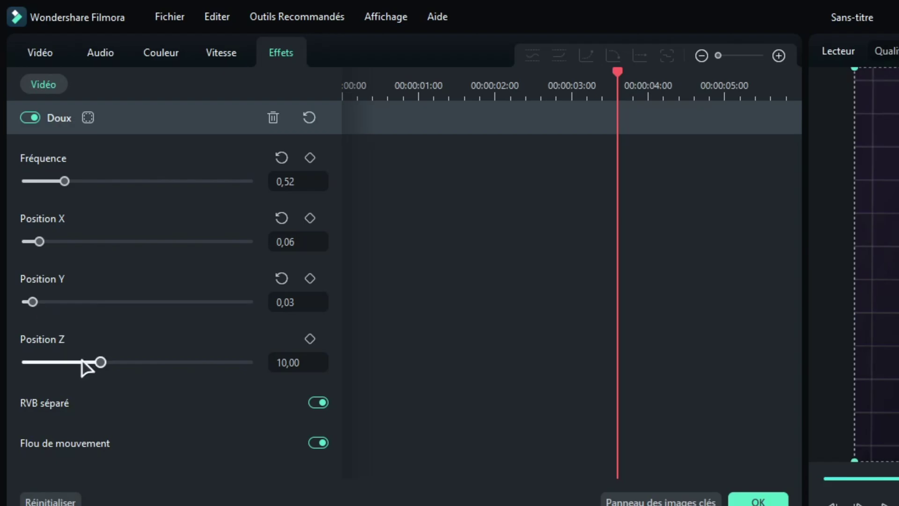
{"action": "left_click_drag", "start_coordinate": [61, 363], "coordinate": [51, 362]}
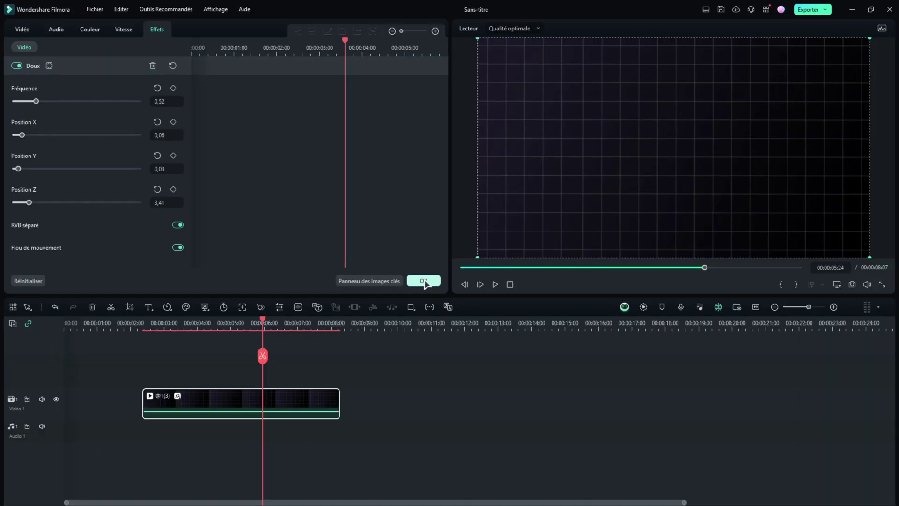
{"action": "left_click", "coordinate": [424, 281]}
{"action": "key", "text": "space"}
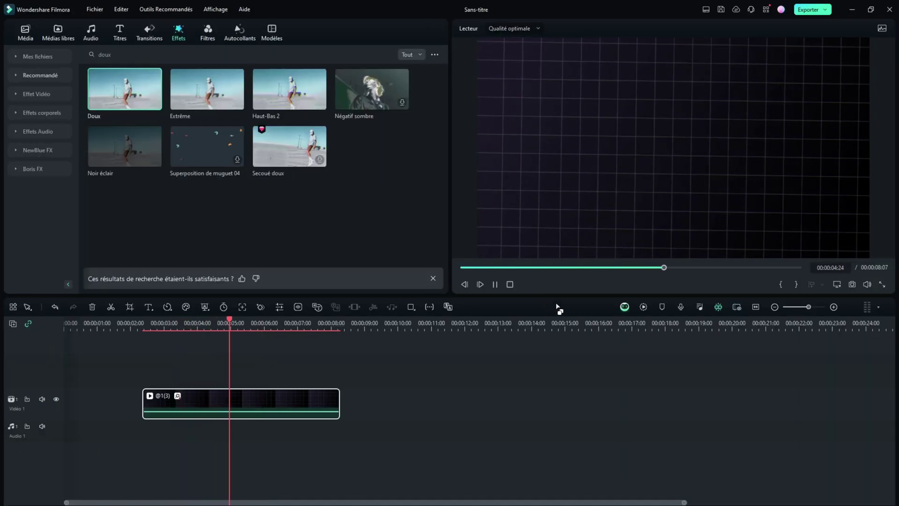
{"action": "key", "text": "space"}
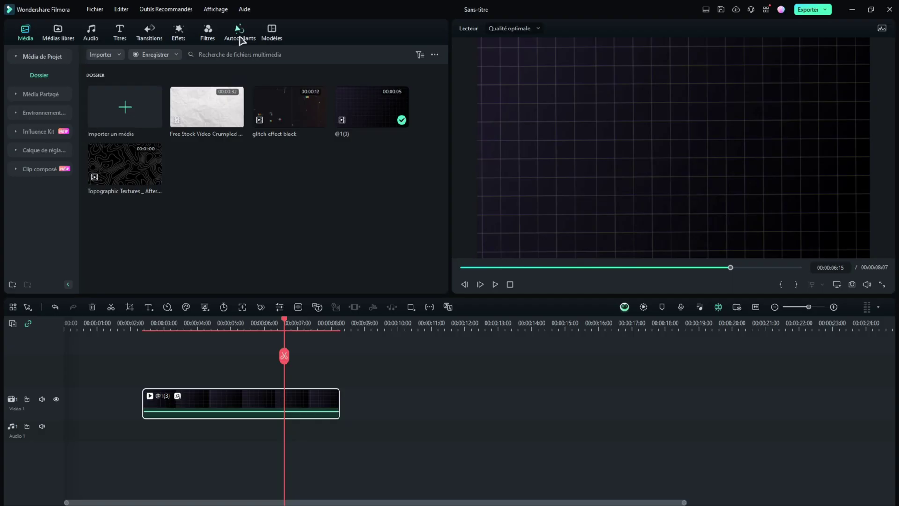
Search the stickers for "horloge" and place the neon clock on a track above the grid clip, matching its length
{"action": "left_click", "coordinate": [239, 35]}
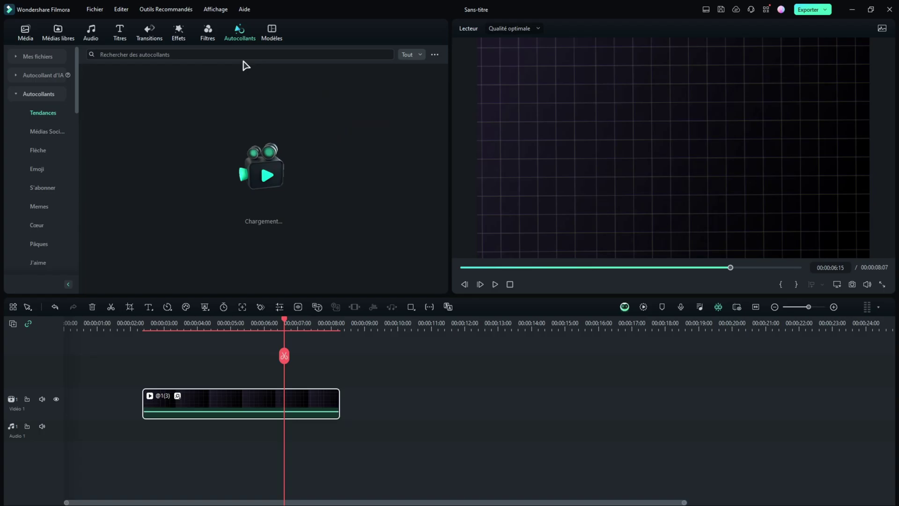
{"action": "left_click", "coordinate": [162, 54]}
{"action": "type", "text": "horloge"}
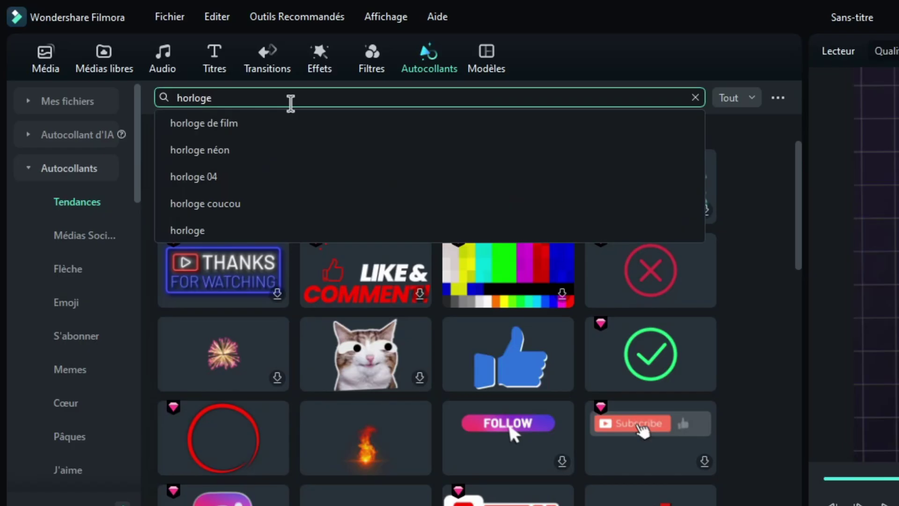
{"action": "key", "text": "Return"}
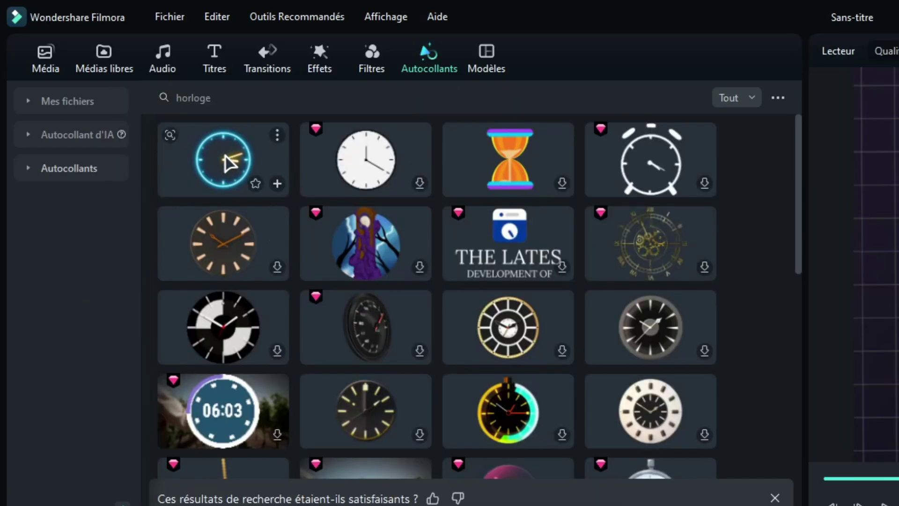
{"action": "left_click_drag", "start_coordinate": [225, 156], "coordinate": [147, 372]}
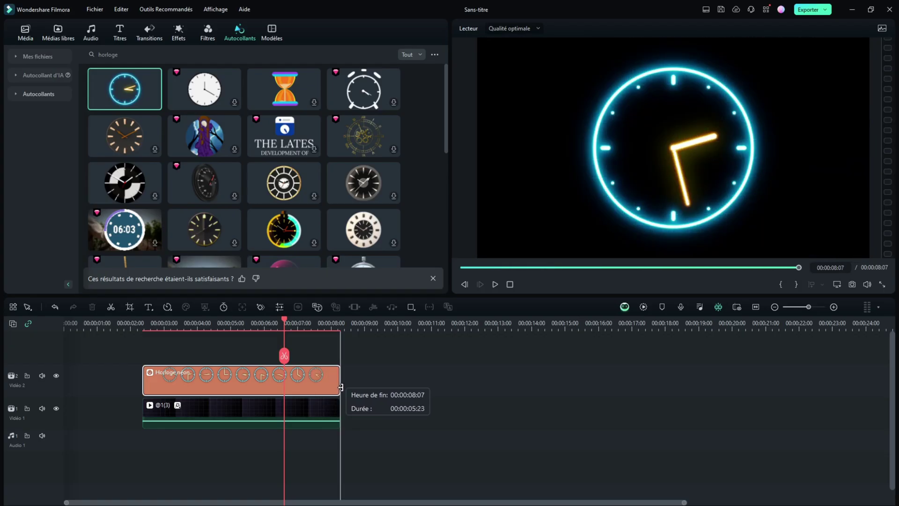
{"action": "left_click_drag", "start_coordinate": [375, 351], "coordinate": [110, 462]}
{"action": "left_click", "coordinate": [179, 459]}
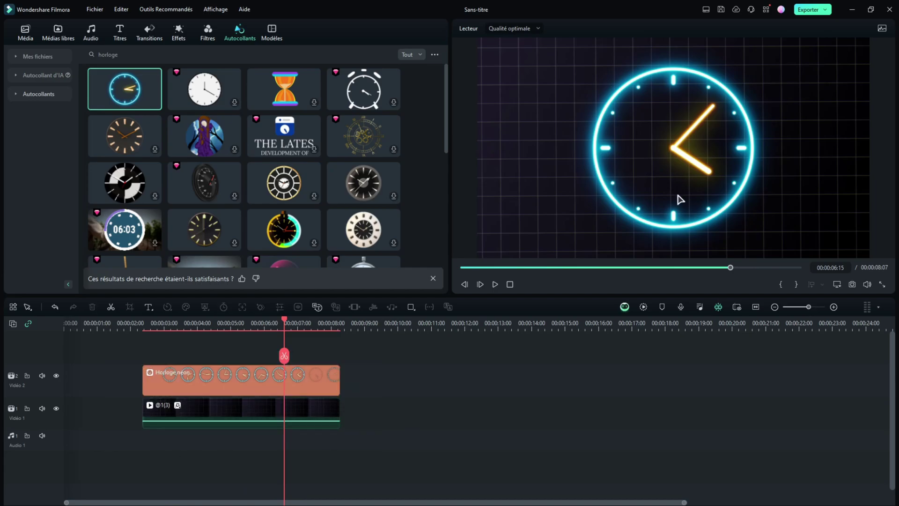
Preview the clock animation and trim both the clock sticker and the grid clip to end at 00:00:07:00
{"action": "left_click", "coordinate": [144, 327]}
{"action": "key", "text": "space"}
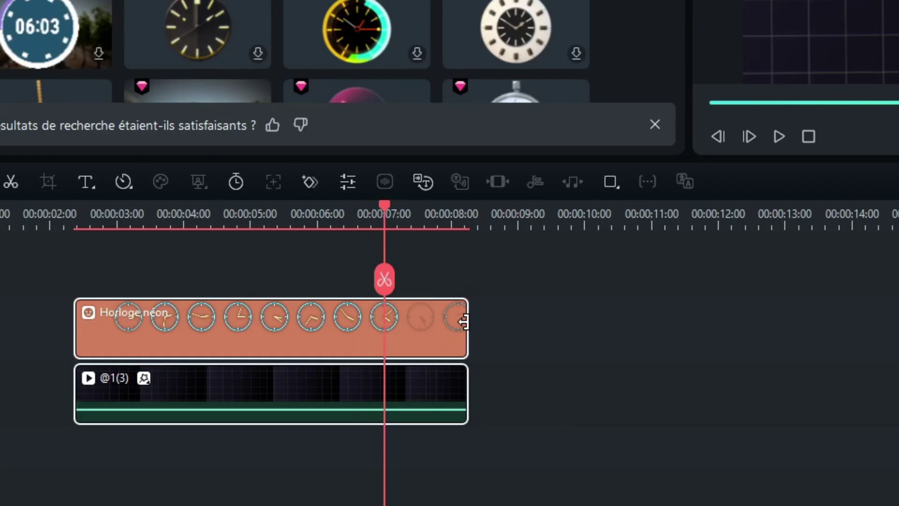
{"action": "left_click_drag", "start_coordinate": [337, 377], "coordinate": [324, 375]}
{"action": "left_click_drag", "start_coordinate": [437, 320], "coordinate": [375, 317]}
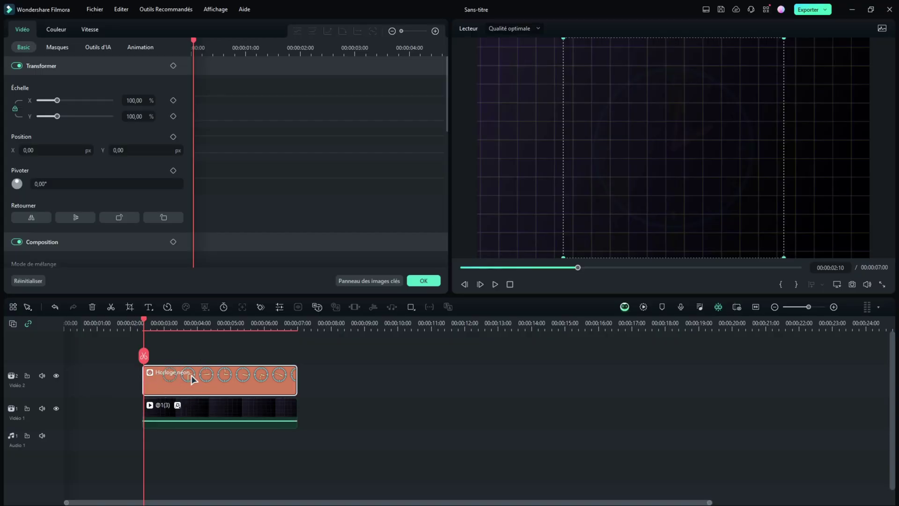
Apply the Boom! animation from Mouvements prédéfinis (Héritage) to the neon clock sticker
{"action": "left_click", "coordinate": [140, 47]}
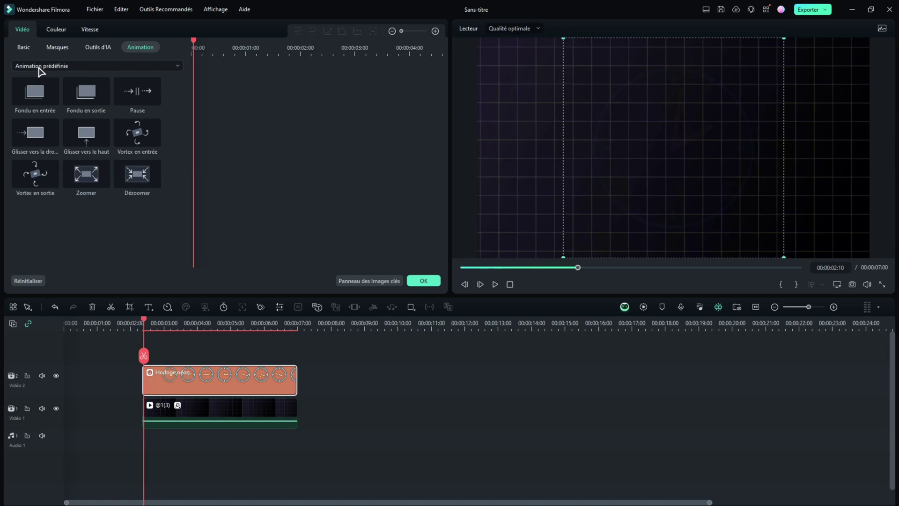
{"action": "left_click", "coordinate": [40, 67]}
{"action": "left_click", "coordinate": [42, 98]}
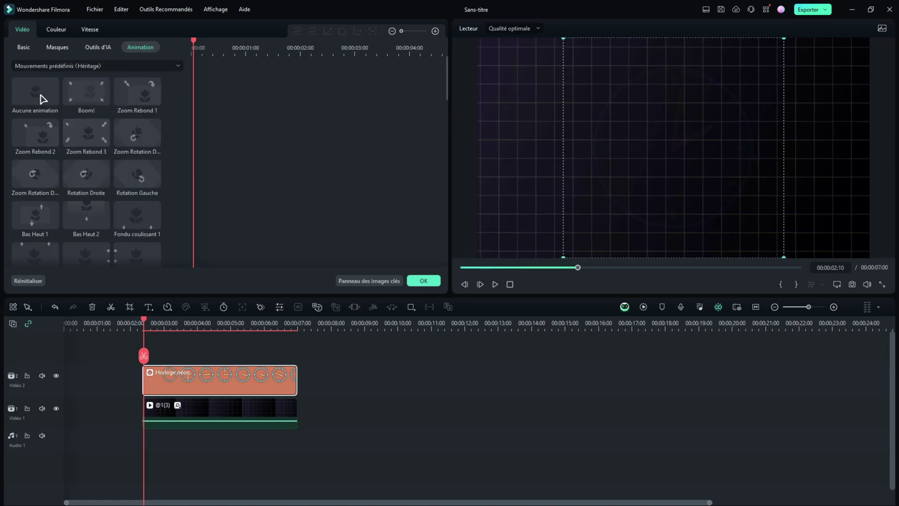
{"action": "left_click", "coordinate": [79, 96]}
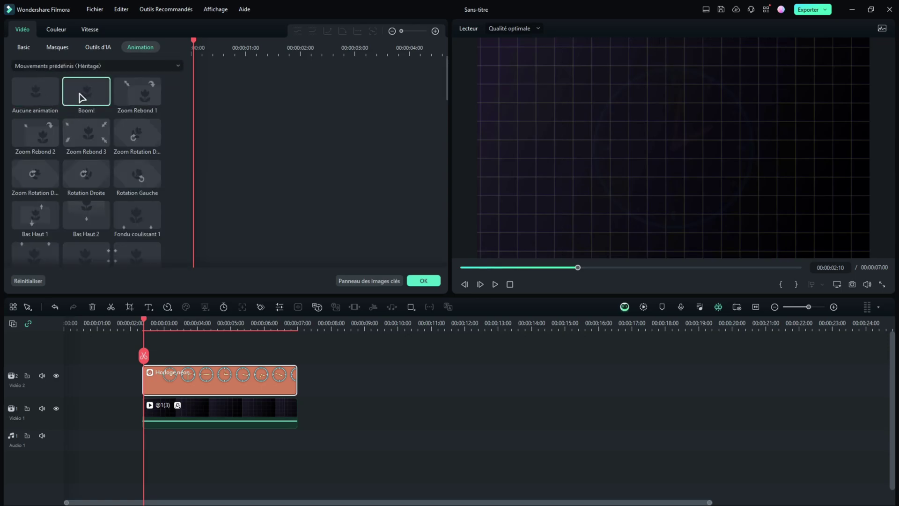
{"action": "left_click", "coordinate": [423, 280]}
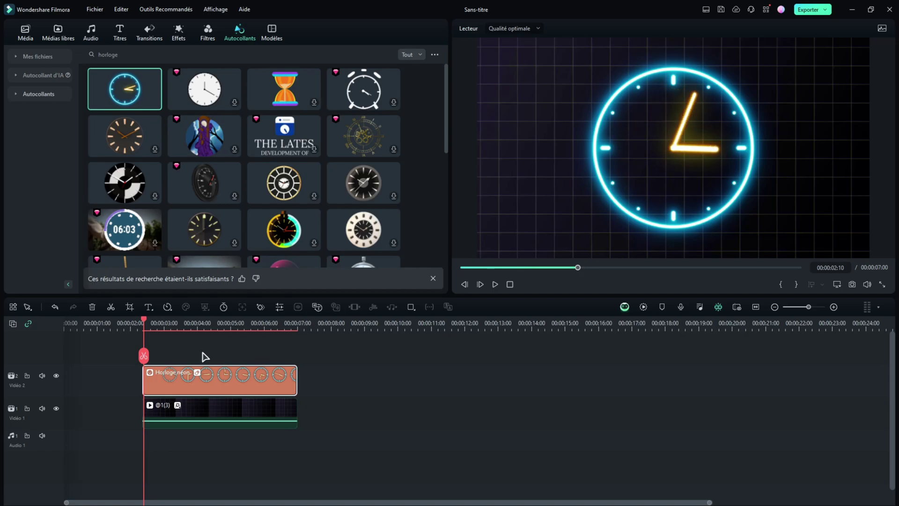
Reduce the neon clock sticker's scale to 71,05 % on both axes
{"action": "left_click_drag", "start_coordinate": [144, 323], "coordinate": [154, 324]}
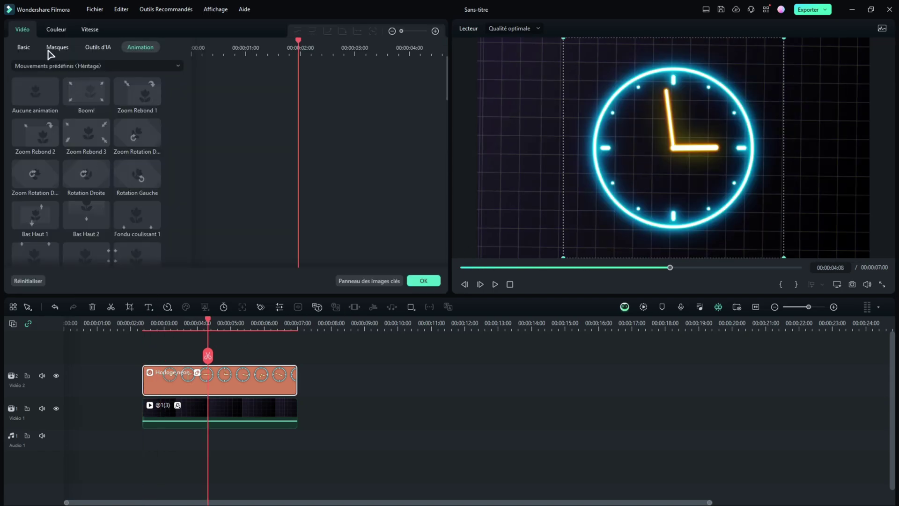
{"action": "left_click", "coordinate": [24, 48]}
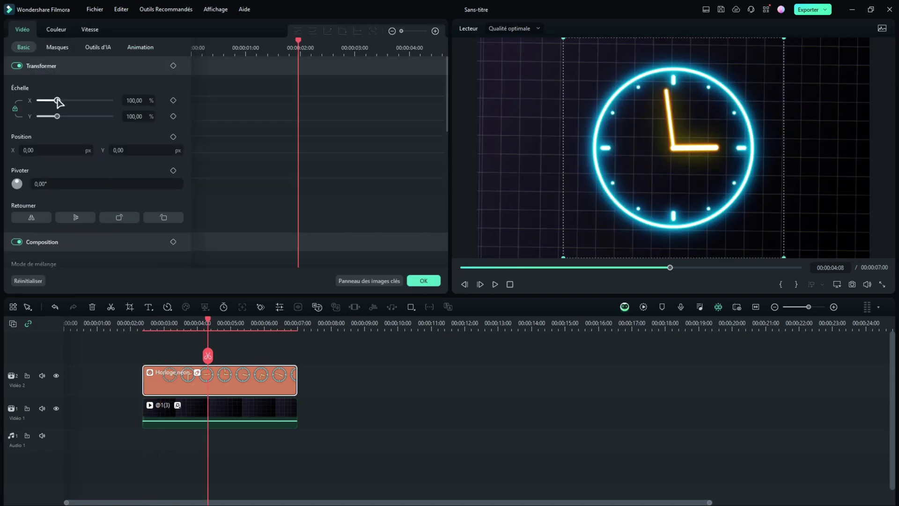
{"action": "left_click_drag", "start_coordinate": [57, 101], "coordinate": [51, 101]}
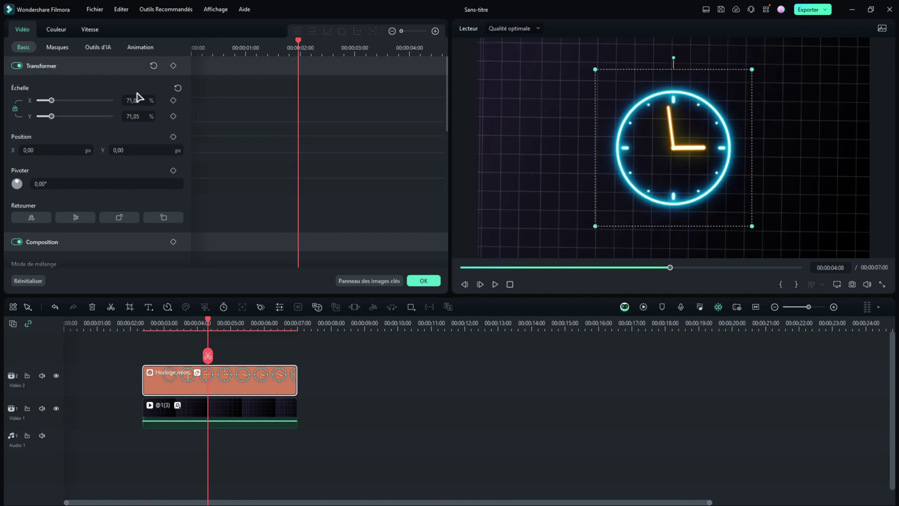
{"action": "left_click", "coordinate": [423, 281]}
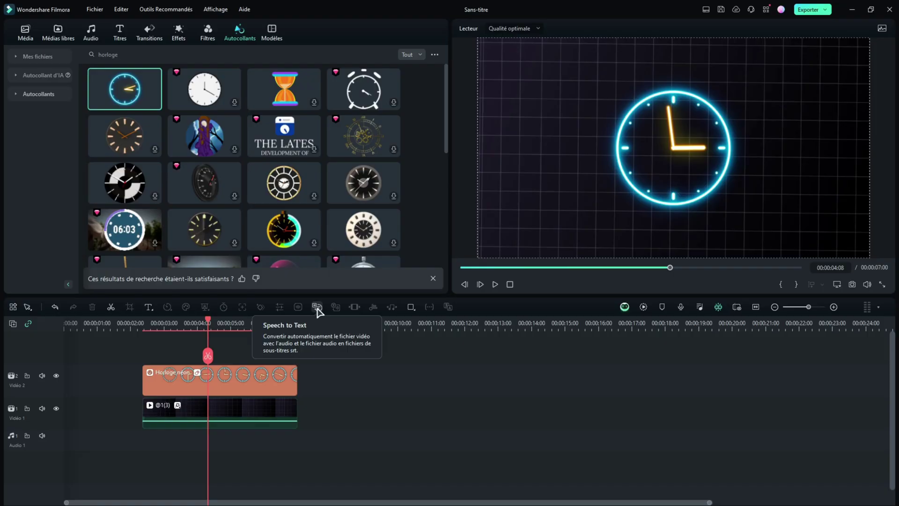
Open the Speech to Text settings to view the subtitle generation options
{"action": "left_click", "coordinate": [317, 307]}
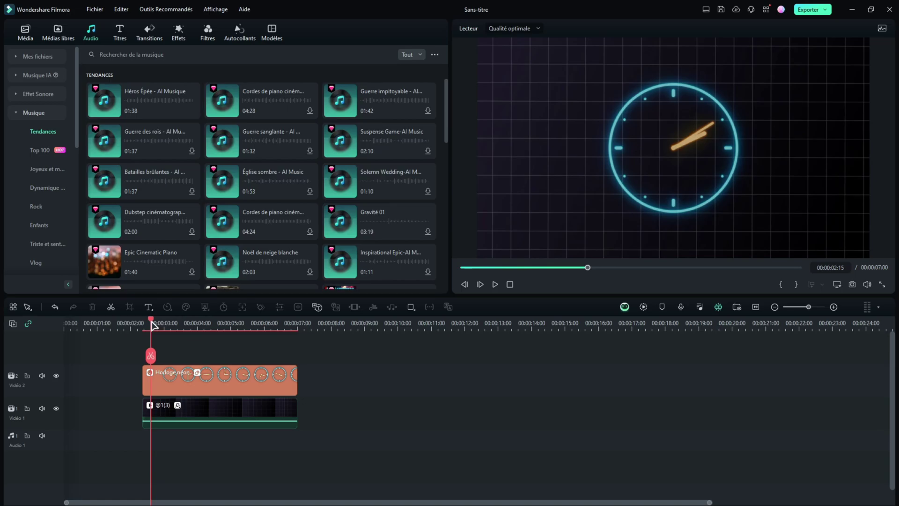
Search the sound effects for "horloge" and add the one-second "Effet sonore d'horloge" and "Horloge 07" on separate audio tracks beneath the clock scene
{"action": "left_click_drag", "start_coordinate": [150, 322], "coordinate": [161, 326]}
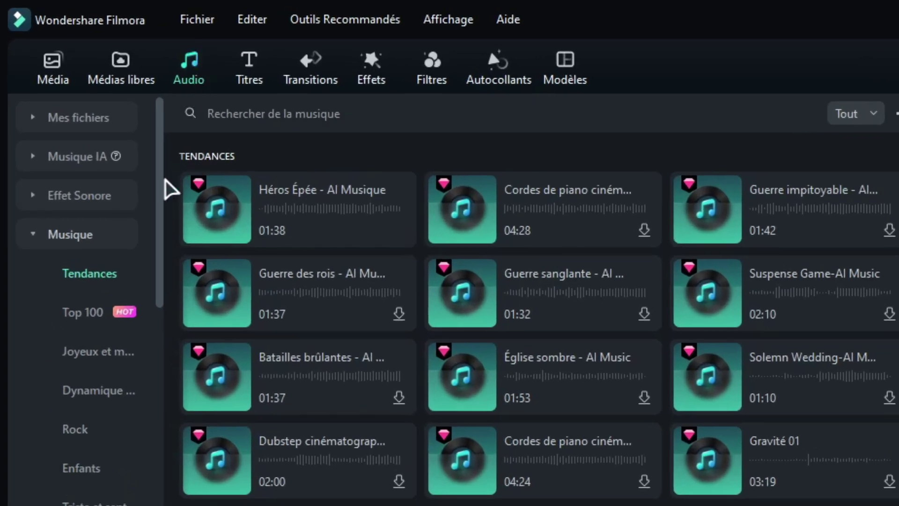
{"action": "left_click", "coordinate": [45, 93]}
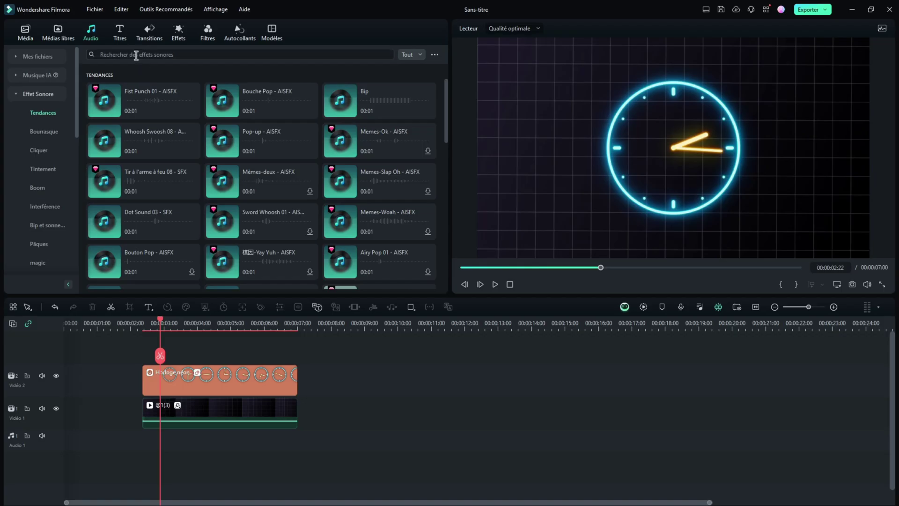
{"action": "left_click", "coordinate": [282, 115]}
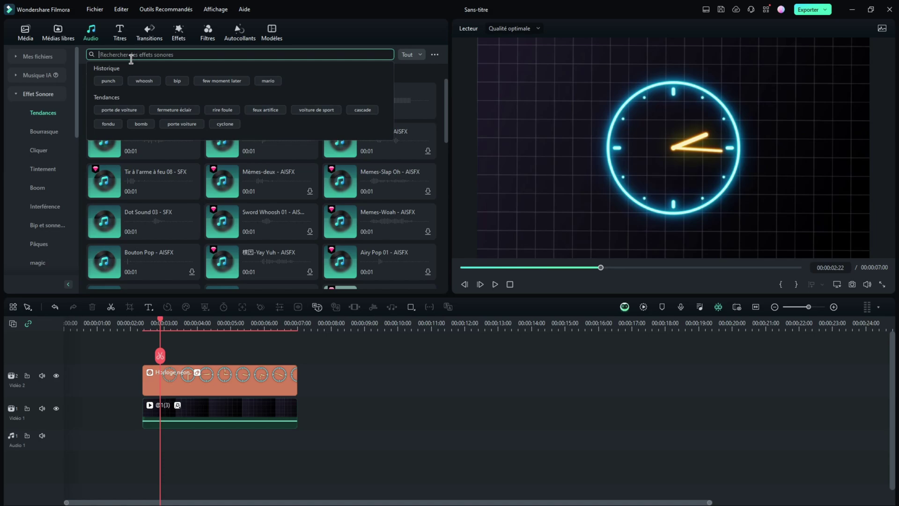
{"action": "type", "text": "horloge"}
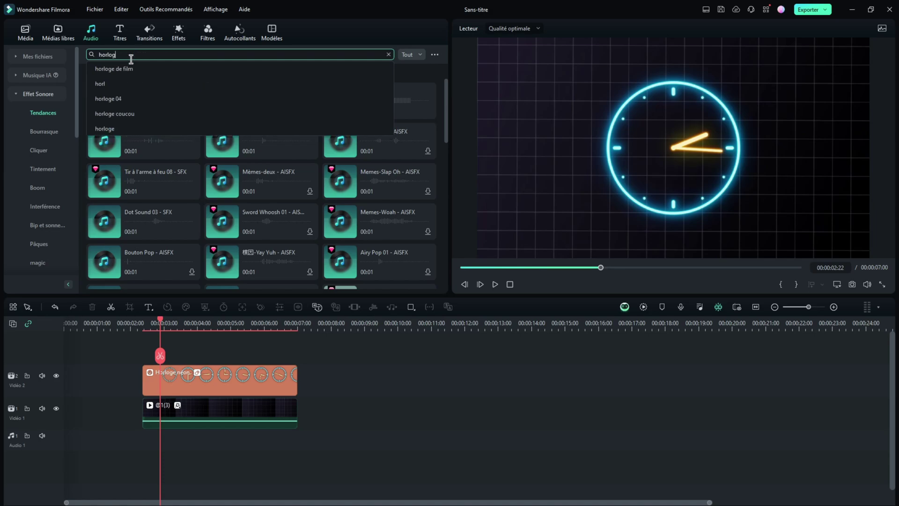
{"action": "key", "text": "Return"}
{"action": "left_click_drag", "start_coordinate": [340, 86], "coordinate": [159, 462]}
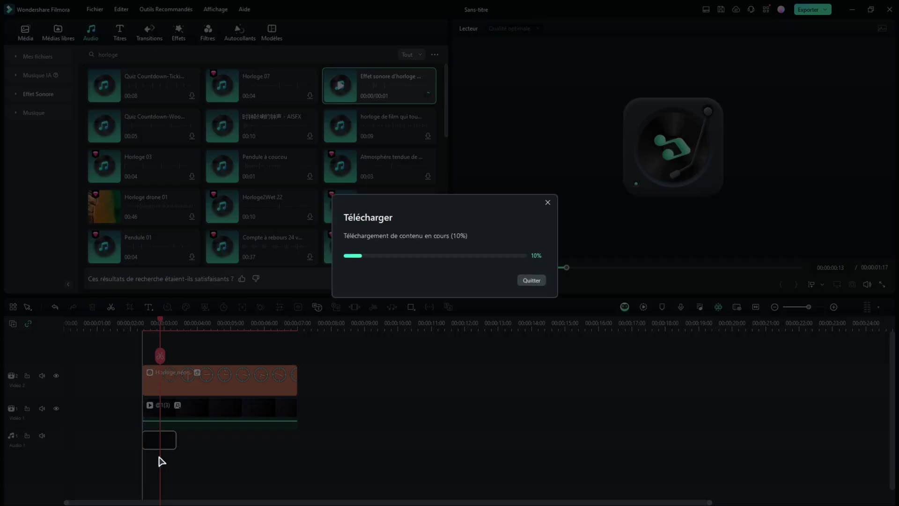
{"action": "left_click_drag", "start_coordinate": [236, 90], "coordinate": [217, 471]}
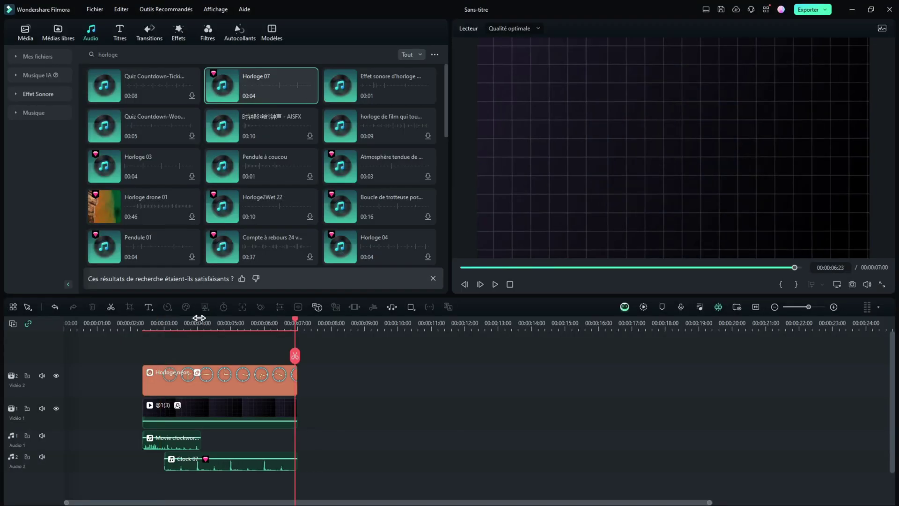
Select all the clock scene's video and audio clips and move them together to the start of the timeline
{"action": "left_click", "coordinate": [145, 323]}
{"action": "left_click_drag", "start_coordinate": [400, 360], "coordinate": [143, 496]}
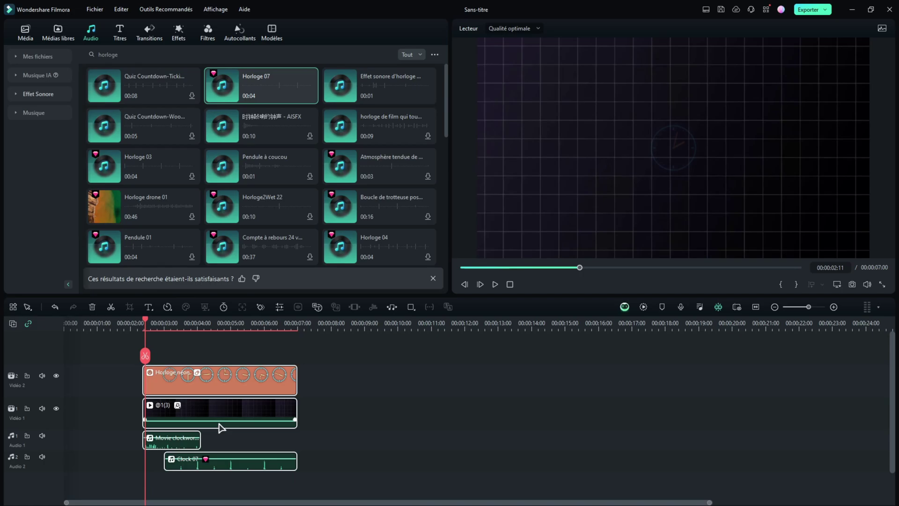
{"action": "left_click_drag", "start_coordinate": [221, 426], "coordinate": [141, 408]}
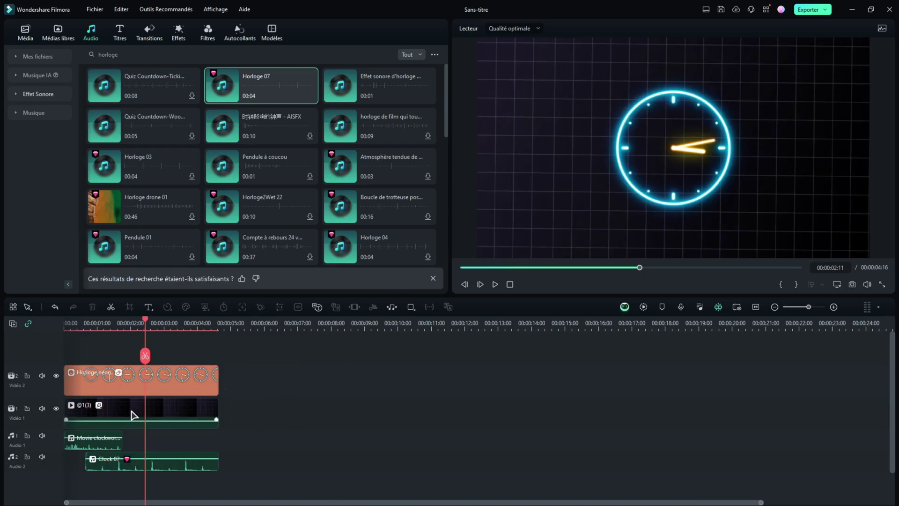
Duplicate the grid clip further along the same video track, starting at about 00:00:06:10
{"action": "left_click_drag", "start_coordinate": [133, 414], "coordinate": [409, 413], "text": "alt"}
{"action": "left_click", "coordinate": [279, 321]}
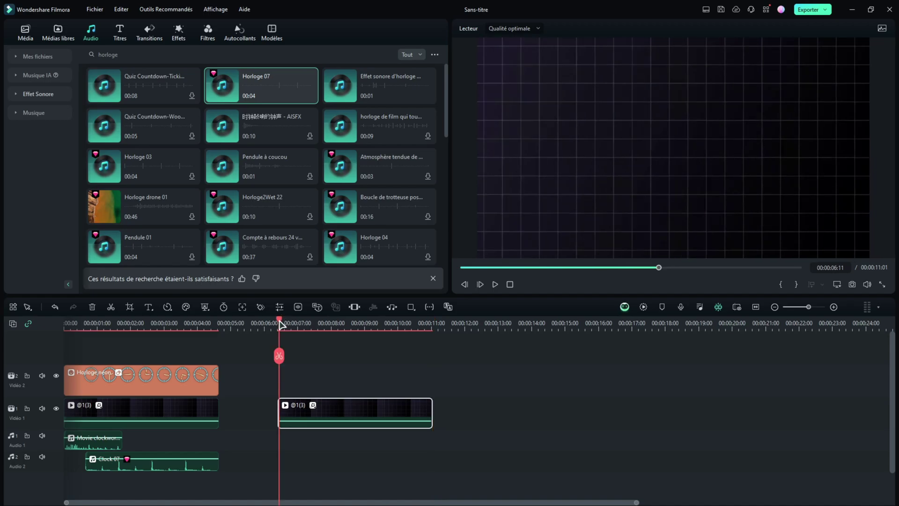
Add the "HEY!" title above the duplicated grid clip, spanning its full length
{"action": "mouse_move", "coordinate": [280, 321]}
{"action": "left_mouse_down"}
{"action": "mouse_move", "coordinate": [305, 332]}
{"action": "mouse_move", "coordinate": [283, 337]}
{"action": "left_mouse_up"}
{"action": "left_click", "coordinate": [121, 34]}
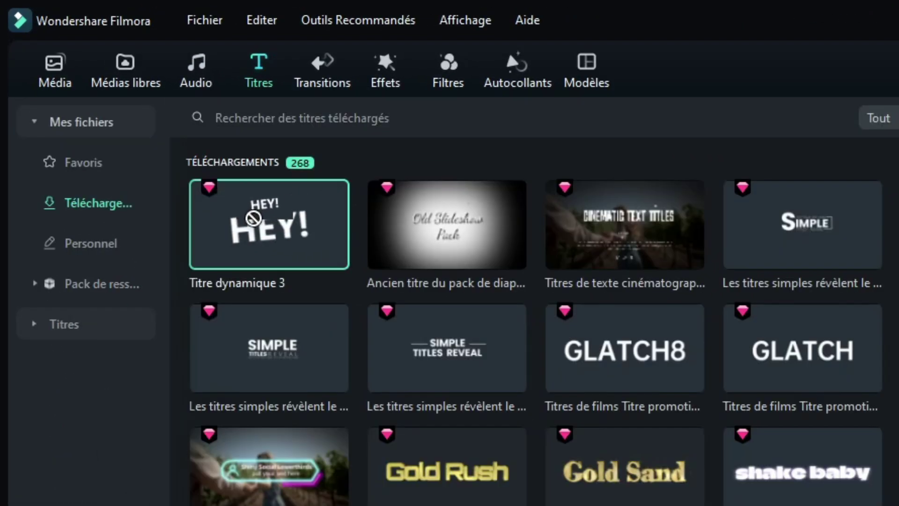
{"action": "left_click_drag", "start_coordinate": [242, 206], "coordinate": [237, 286]}
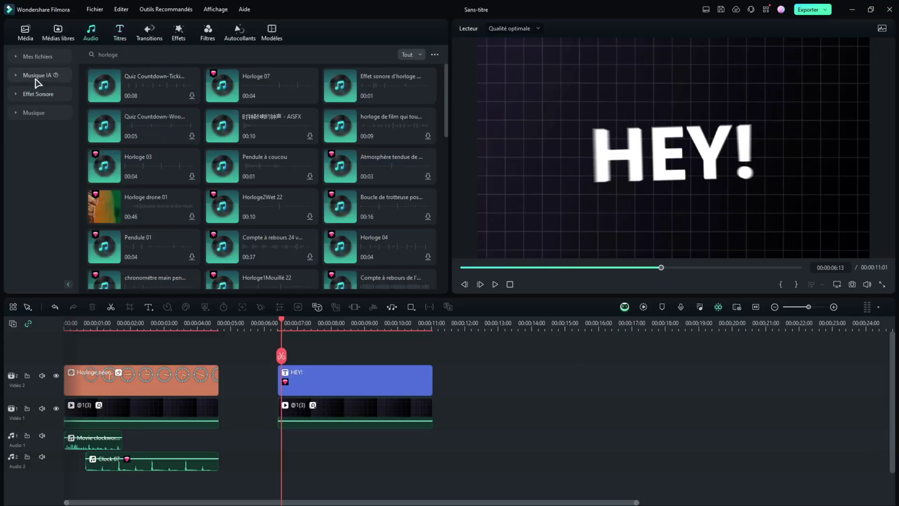
Find a whoosh sound effect and place "Cartoon Whoosh 02" on the audio track beneath the start of the "HEY!" scene
{"action": "left_click", "coordinate": [37, 94]}
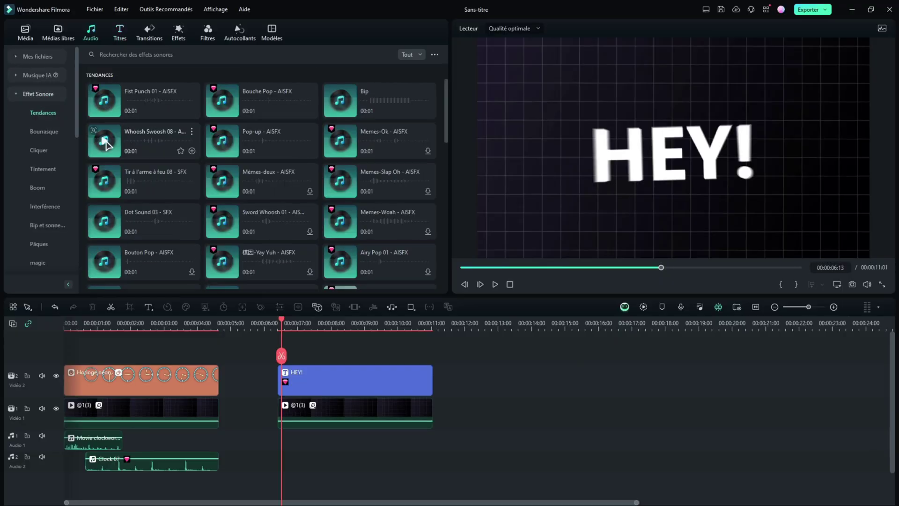
{"action": "left_click", "coordinate": [118, 55]}
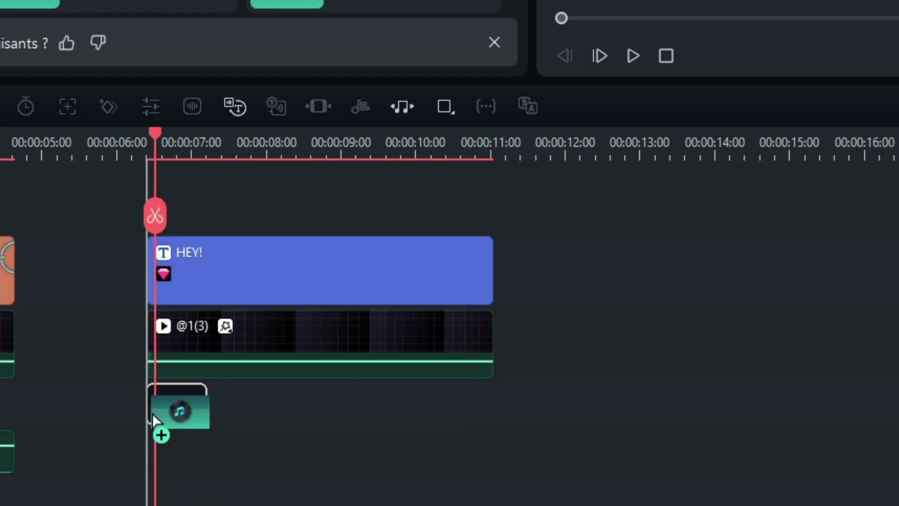
{"action": "left_click_drag", "start_coordinate": [279, 459], "coordinate": [278, 458]}
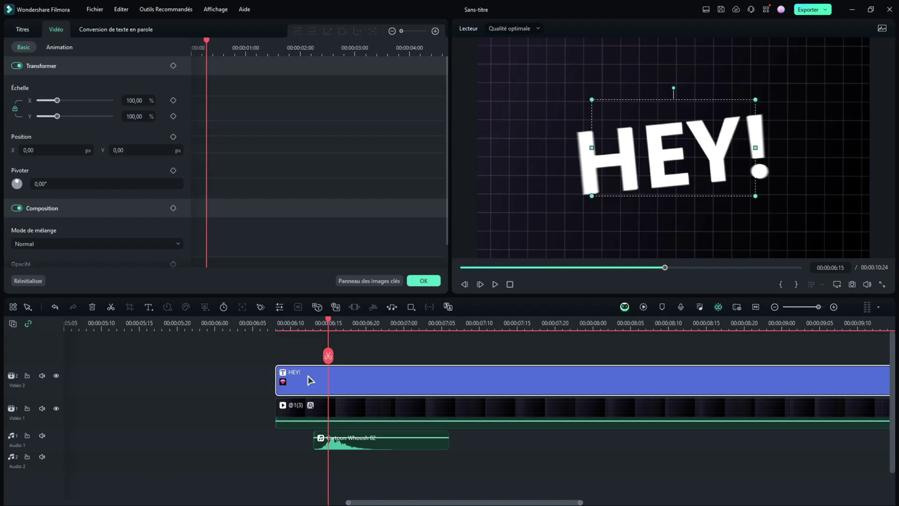
Apply the "Boom!" preset motion animation to the "HEY!" title and accept it
{"action": "left_click", "coordinate": [68, 49]}
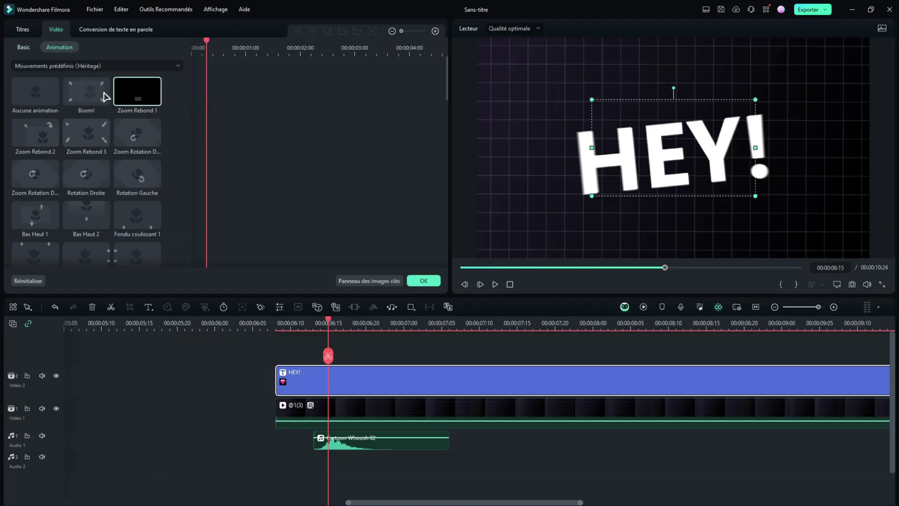
{"action": "left_click", "coordinate": [86, 92]}
{"action": "left_click", "coordinate": [422, 279]}
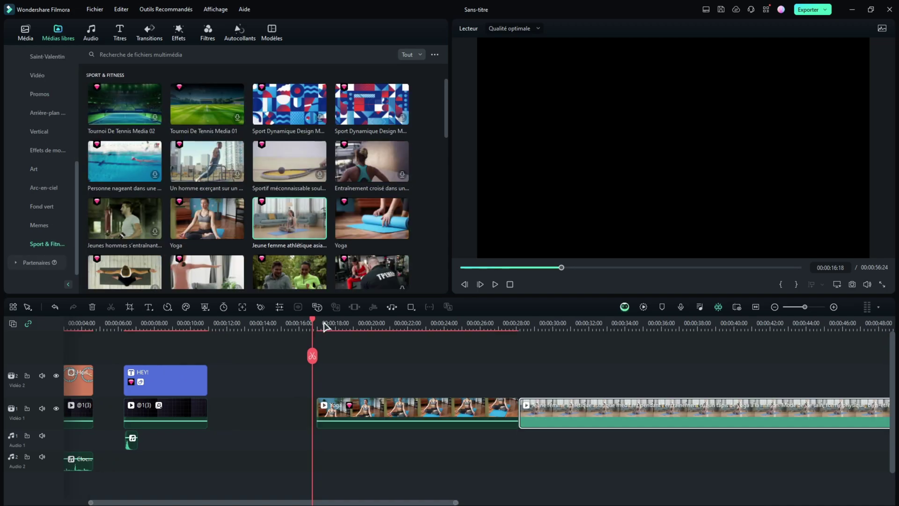
Shorten the Yoga clip to about 00:00:20:05 and join it to the meditation clip with a "Voyager en Allemagne" transition found under "vieux film"
{"action": "left_click_drag", "start_coordinate": [312, 356], "coordinate": [562, 374]}
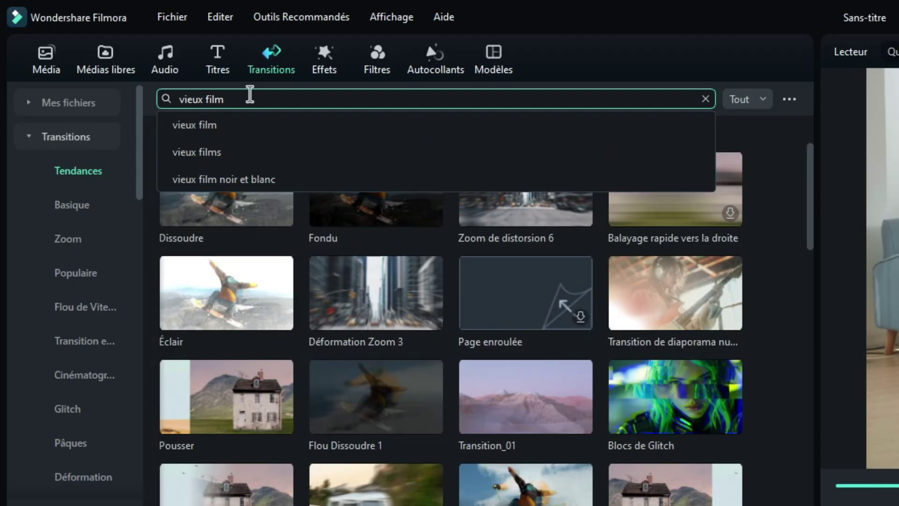
{"action": "key", "text": "Return"}
{"action": "scroll", "coordinate": [349, 179], "scroll_direction": "down", "scroll_amount": 5}
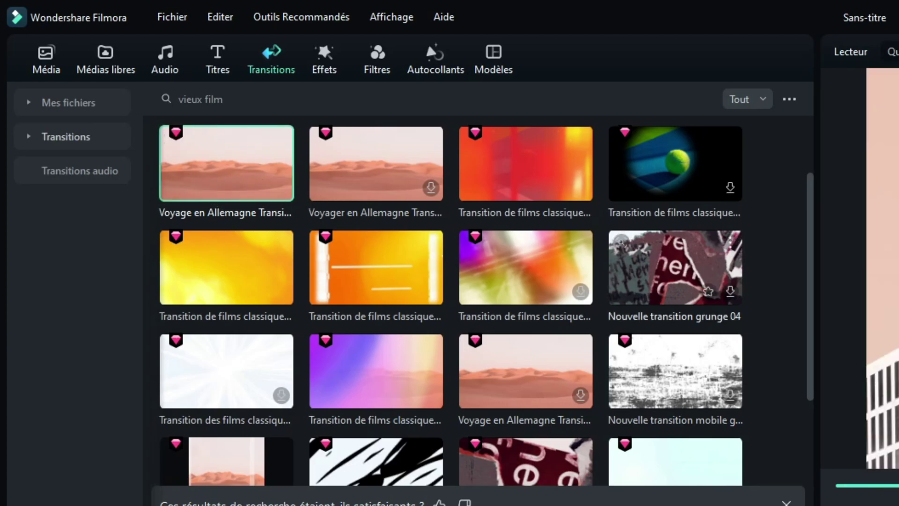
{"action": "left_click", "coordinate": [486, 167]}
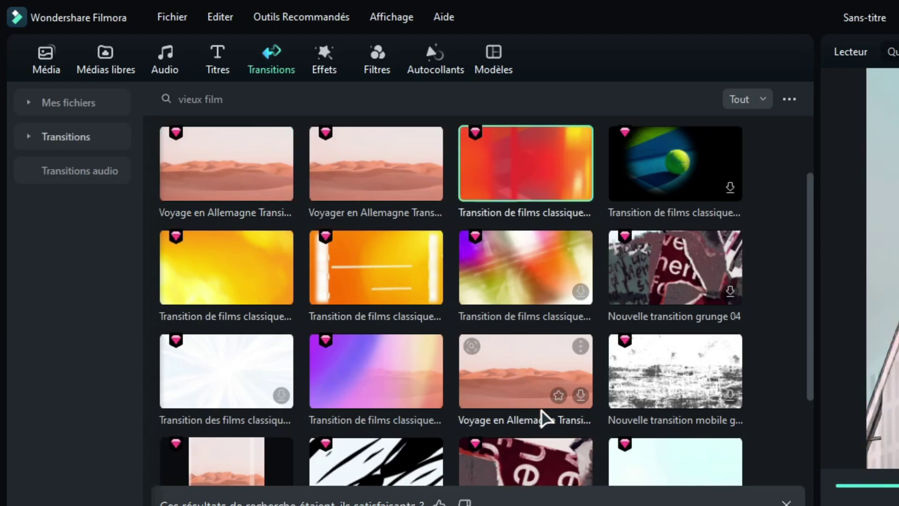
{"action": "left_click_drag", "start_coordinate": [373, 187], "coordinate": [398, 415]}
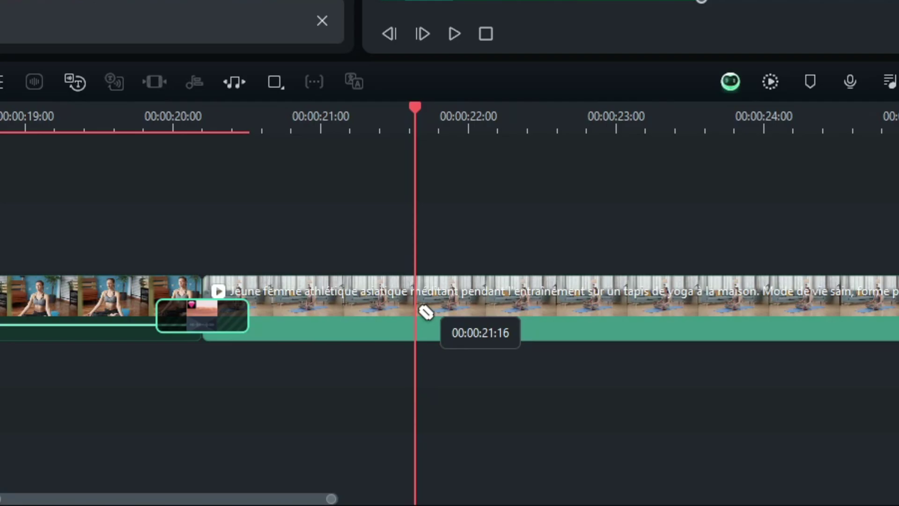
Split the meditation clip at about 00:00:21:16 and delete the part after the cut
{"action": "left_click", "coordinate": [425, 312]}
{"action": "left_click", "coordinate": [447, 302]}
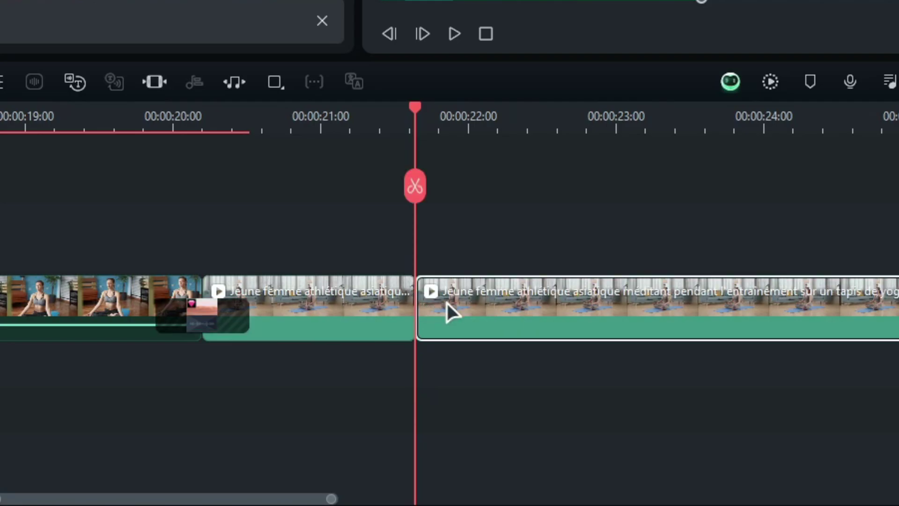
{"action": "key", "text": "Delete"}
Place a copy of the Yoga clip directly after the shortened meditation clip and trim the copy's beginning
{"action": "left_click_drag", "start_coordinate": [2, 306], "coordinate": [581, 311]}
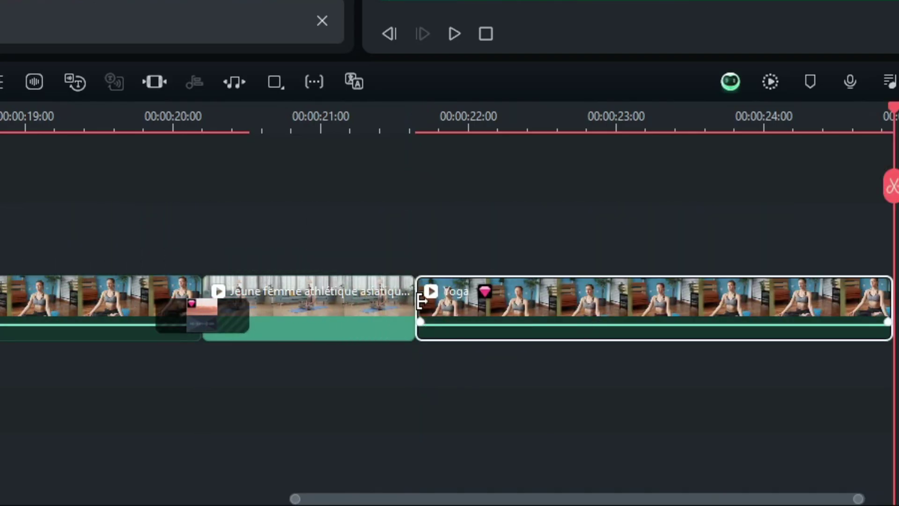
{"action": "left_click_drag", "start_coordinate": [420, 301], "coordinate": [534, 301]}
Try the "Transition de films classique" variants and add the orange film-strip one between the meditation clip and the second Yoga clip
{"action": "left_click_drag", "start_coordinate": [348, 223], "coordinate": [480, 347]}
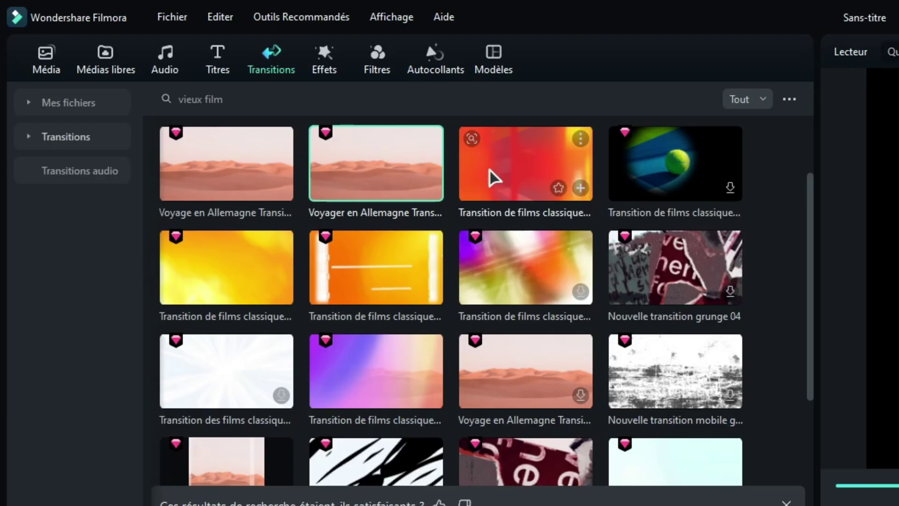
{"action": "left_click_drag", "start_coordinate": [494, 178], "coordinate": [709, 472]}
{"action": "left_click", "coordinate": [359, 243]}
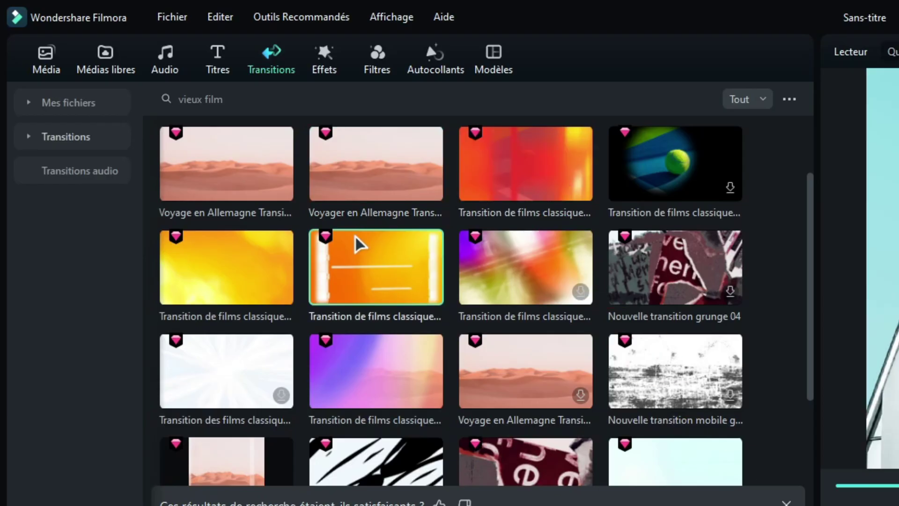
{"action": "left_click_drag", "start_coordinate": [360, 243], "coordinate": [451, 361]}
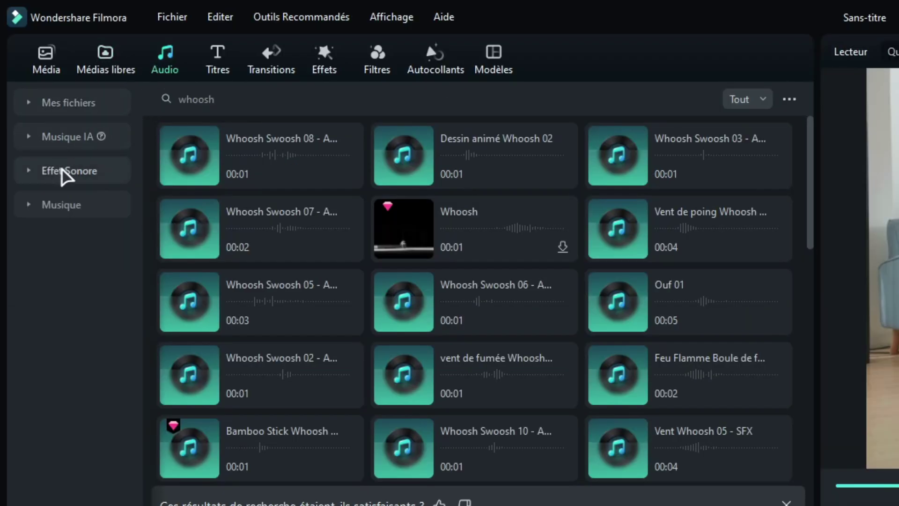
Search the sound effects for "photo" and add the one-second "Camera Shutter 02 - AISFX" beneath the first transition
{"action": "left_click", "coordinate": [65, 174]}
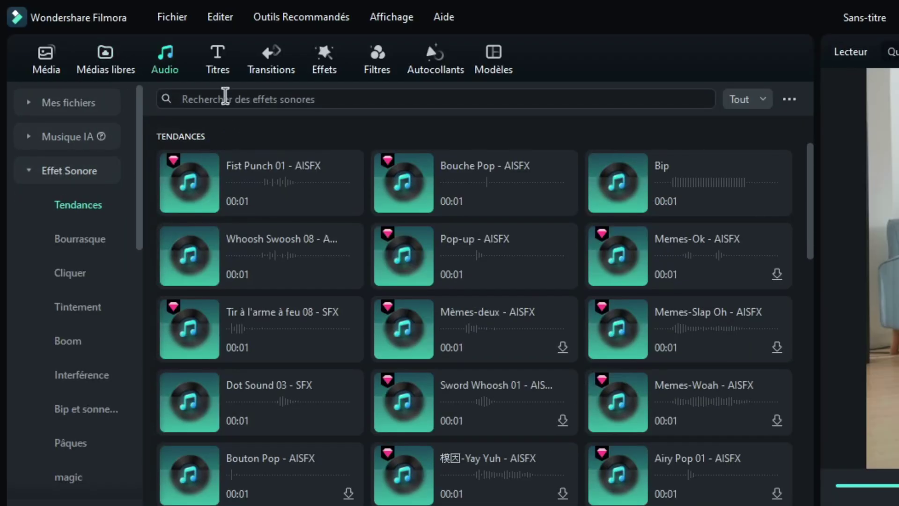
{"action": "left_click", "coordinate": [226, 96]}
{"action": "type", "text": "photo"}
{"action": "key", "text": "Return"}
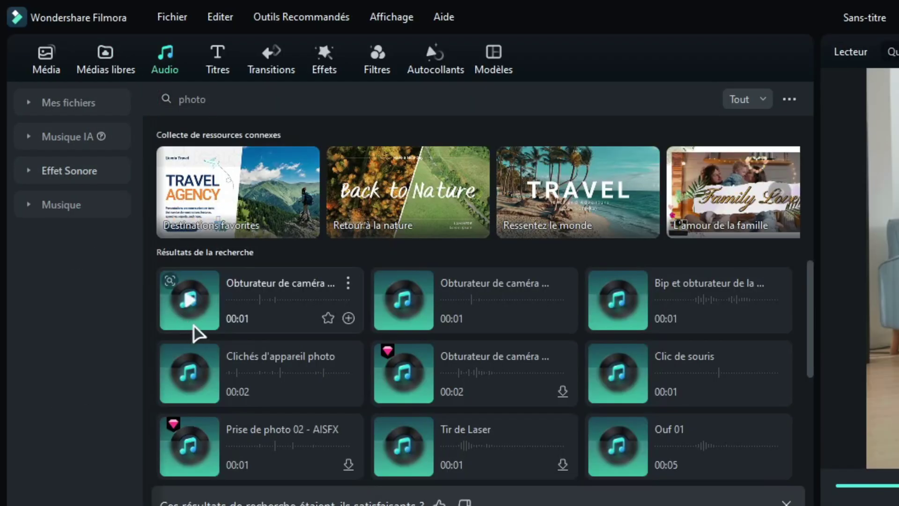
{"action": "left_click", "coordinate": [403, 373]}
{"action": "left_click_drag", "start_coordinate": [412, 305], "coordinate": [333, 392]}
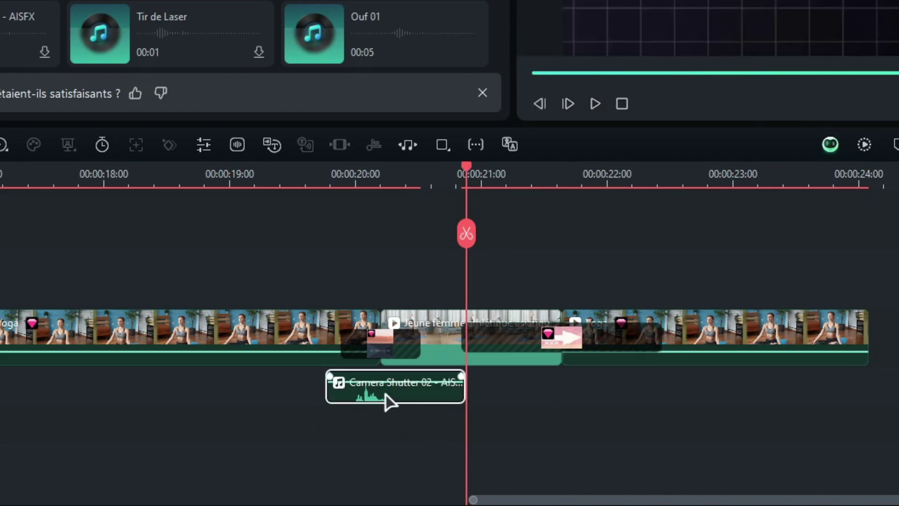
Align the camera shutter sound with the first transition, starting it at about 00:00:19:19
{"action": "left_click_drag", "start_coordinate": [387, 400], "coordinate": [420, 388]}
{"action": "left_click_drag", "start_coordinate": [415, 388], "coordinate": [412, 388]}
{"action": "left_click_drag", "start_coordinate": [321, 176], "coordinate": [342, 176]}
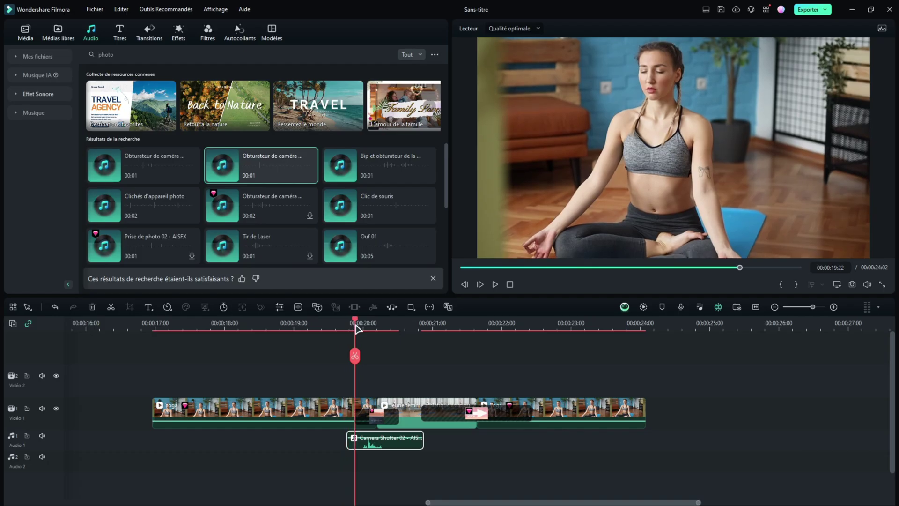
{"action": "mouse_move", "coordinate": [356, 325]}
{"action": "left_mouse_down"}
{"action": "mouse_move", "coordinate": [376, 325]}
{"action": "mouse_move", "coordinate": [353, 326]}
{"action": "left_mouse_up"}
Search the sound effects for "vieux film" and preview the ten-second "Rouleau de film" effect
{"action": "left_click", "coordinate": [139, 54]}
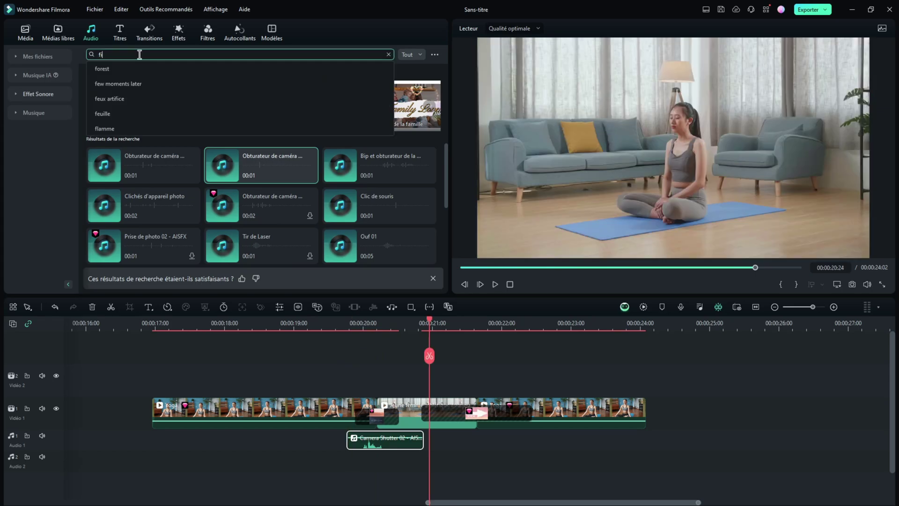
{"action": "type", "text": "film"}
{"action": "key", "text": "Return"}
{"action": "left_click", "coordinate": [229, 165]}
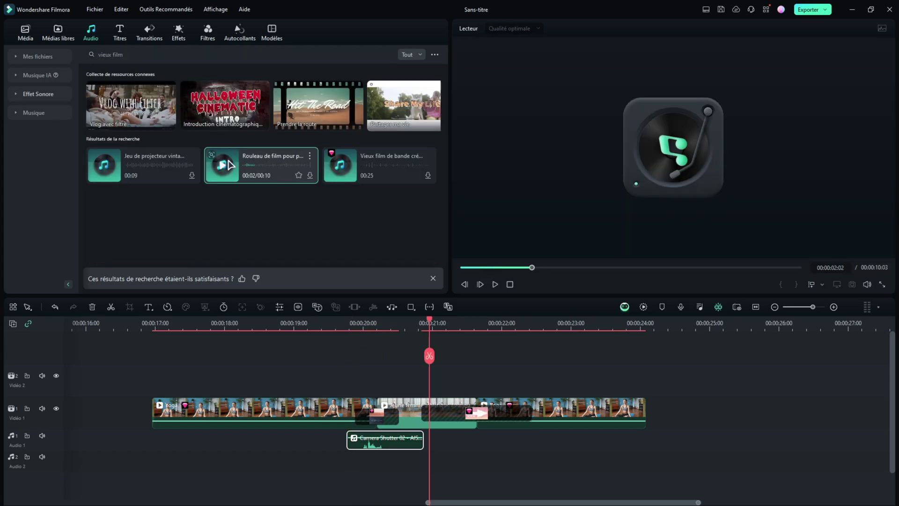
Add the "Old Movie Projector Film Roll - AISFX" sound after the camera shutter and cut away everything beyond about 00:00:22:11
{"action": "left_click_drag", "start_coordinate": [257, 165], "coordinate": [430, 441]}
{"action": "left_click", "coordinate": [533, 441]}
{"action": "key", "text": "v"}
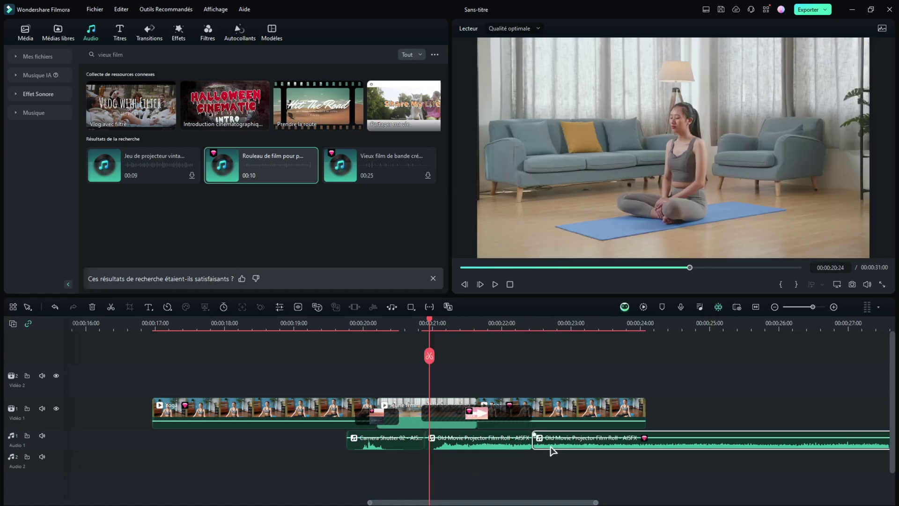
{"action": "key", "text": "Delete"}
Use "16mm Vintage Projector Play - AISFX" instead of the film roll sound, starting at about 00:00:21:11, and play it back
{"action": "left_click", "coordinate": [378, 330]}
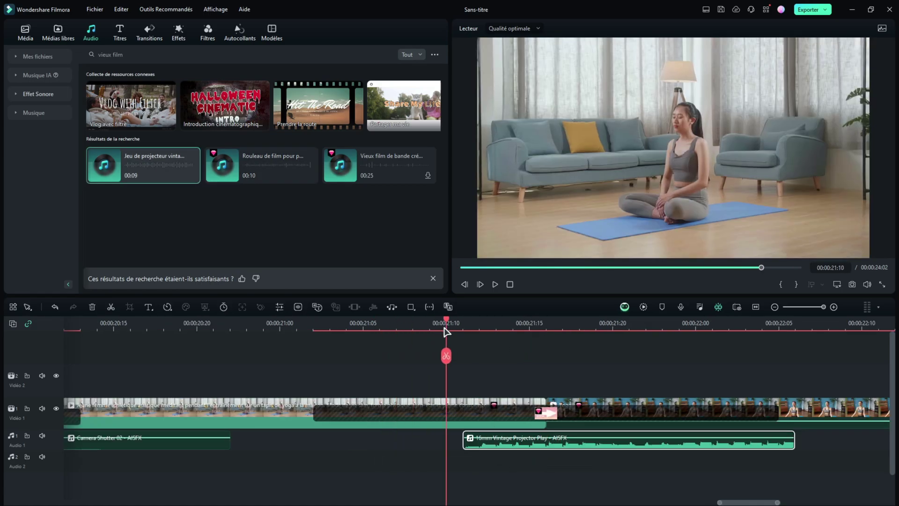
{"action": "left_click_drag", "start_coordinate": [447, 331], "coordinate": [297, 344]}
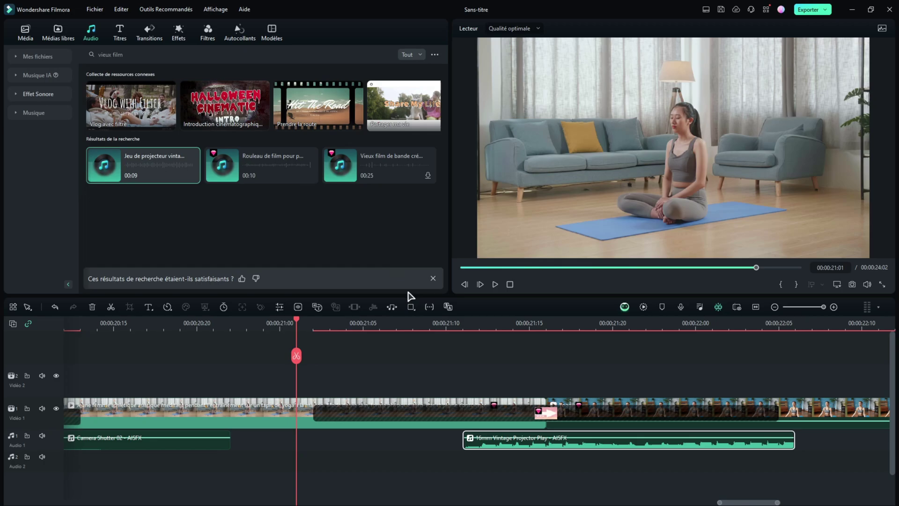
{"action": "key", "text": "space"}
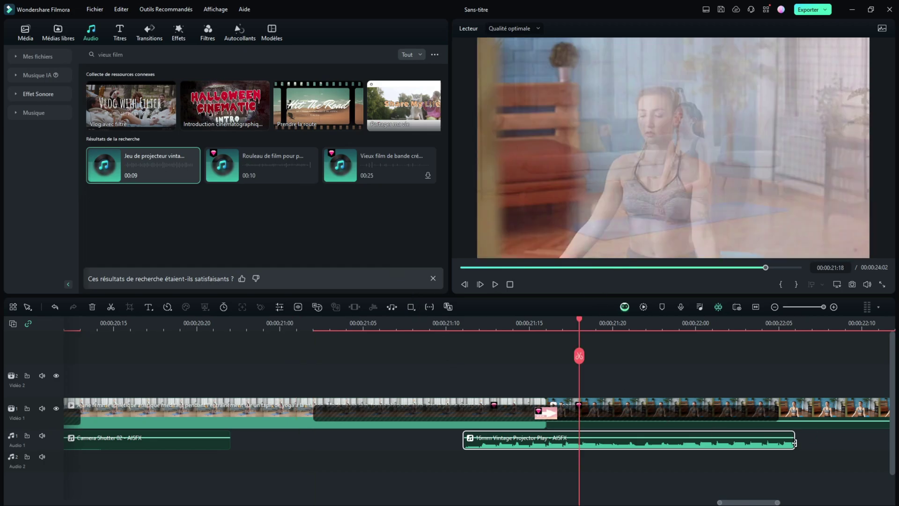
Trim the vintage projector sound to end at about 00:00:21:18 and give it a fade-out
{"action": "left_click_drag", "start_coordinate": [795, 442], "coordinate": [575, 442]}
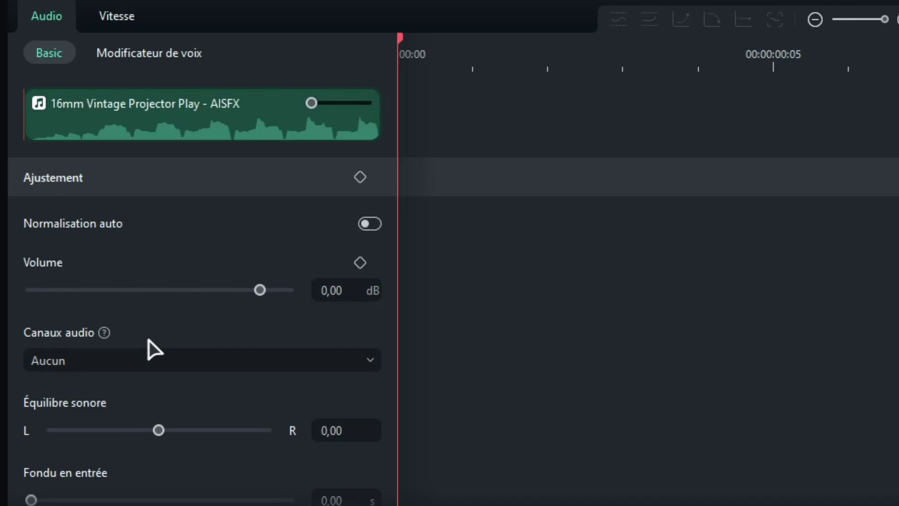
{"action": "scroll", "coordinate": [133, 294], "scroll_direction": "down", "scroll_amount": 7}
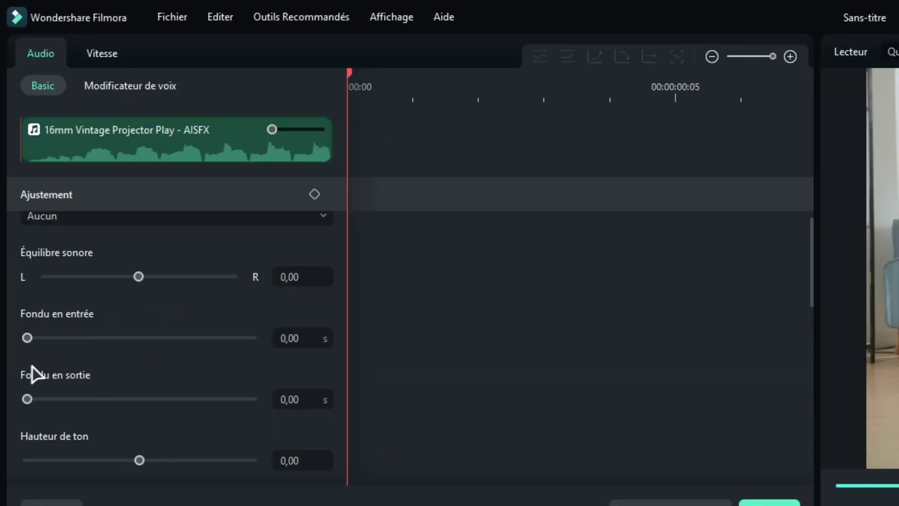
{"action": "left_click_drag", "start_coordinate": [65, 407], "coordinate": [110, 419]}
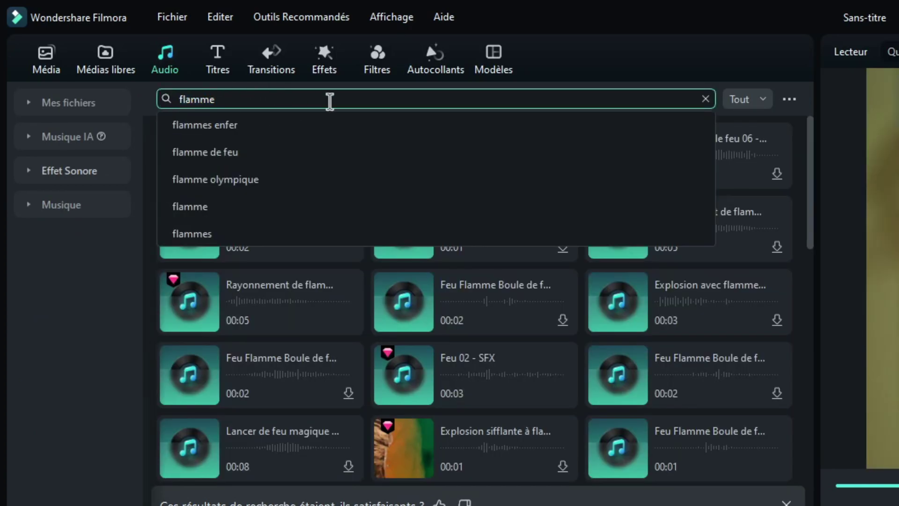
Search the sound effects for "flamme" and select a flame effect
{"action": "left_click", "coordinate": [115, 301]}
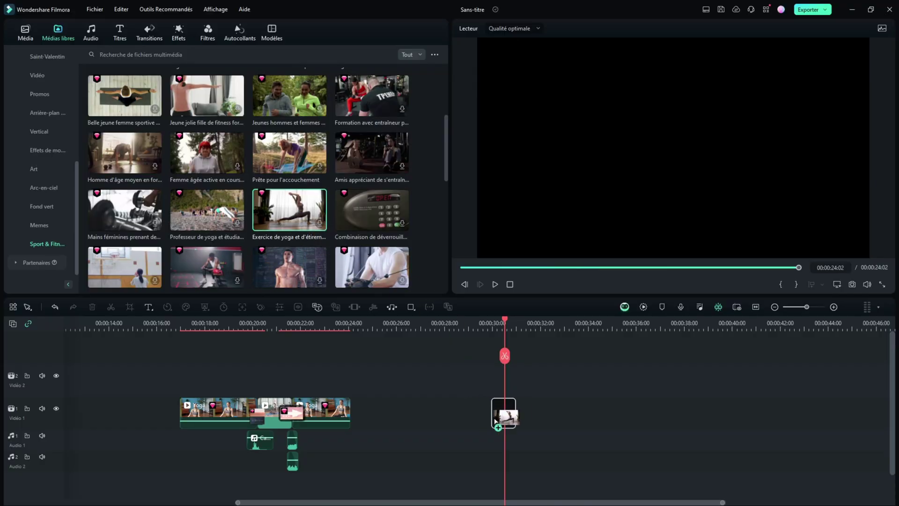
Set starting transform keyframes on the yoga stretching clip and trim the clip to end at about 00:00:34:02
{"action": "left_click_drag", "start_coordinate": [495, 422], "coordinate": [501, 427]}
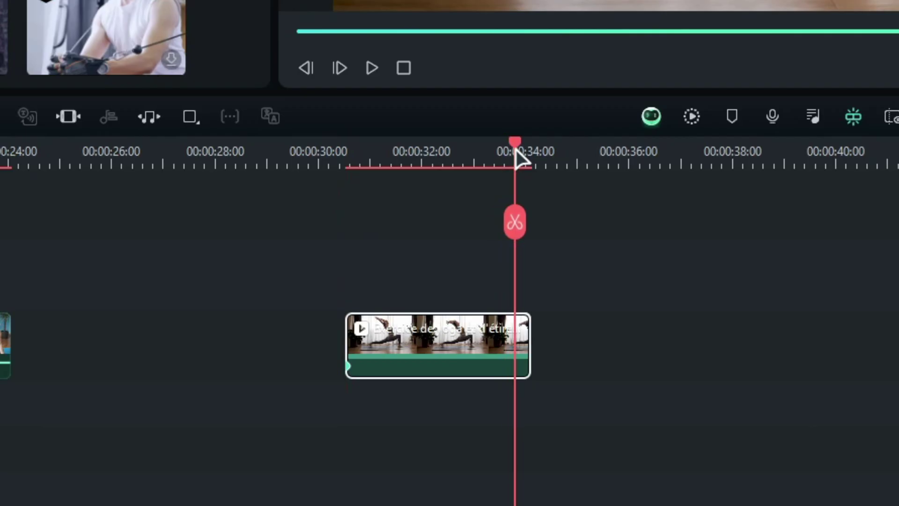
{"action": "left_click_drag", "start_coordinate": [517, 150], "coordinate": [533, 161]}
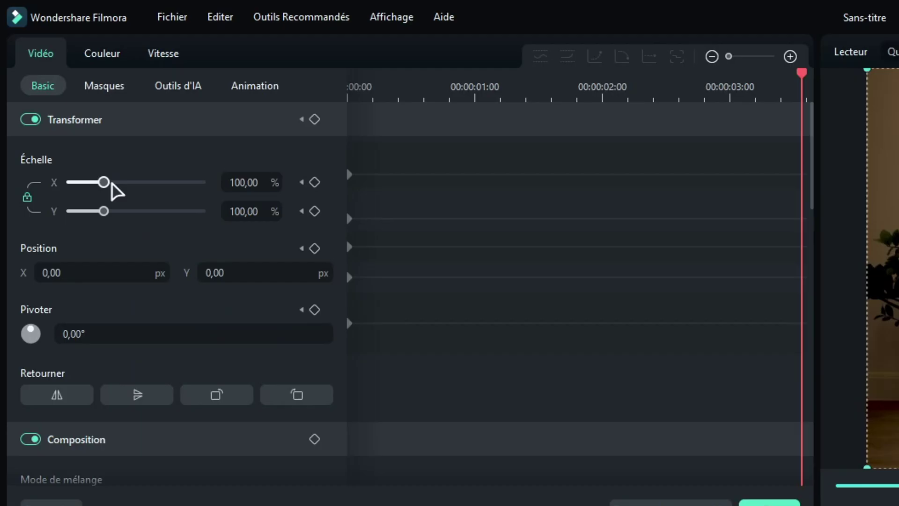
Keyframe the end of the stretching clip at 163.16% scale and X position -192.61 px, and preview the zoom
{"action": "left_click_drag", "start_coordinate": [110, 182], "coordinate": [124, 182]}
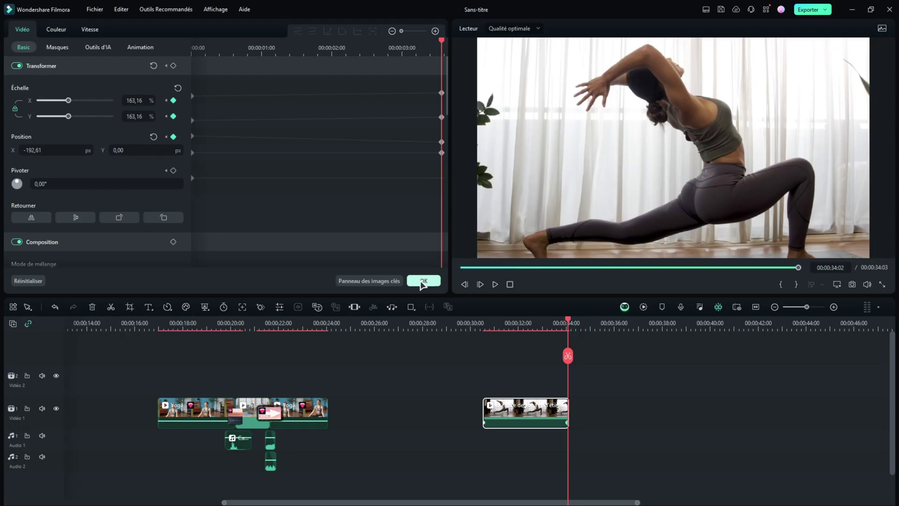
{"action": "left_click", "coordinate": [769, 504]}
{"action": "left_click", "coordinate": [491, 326]}
{"action": "key", "text": "space"}
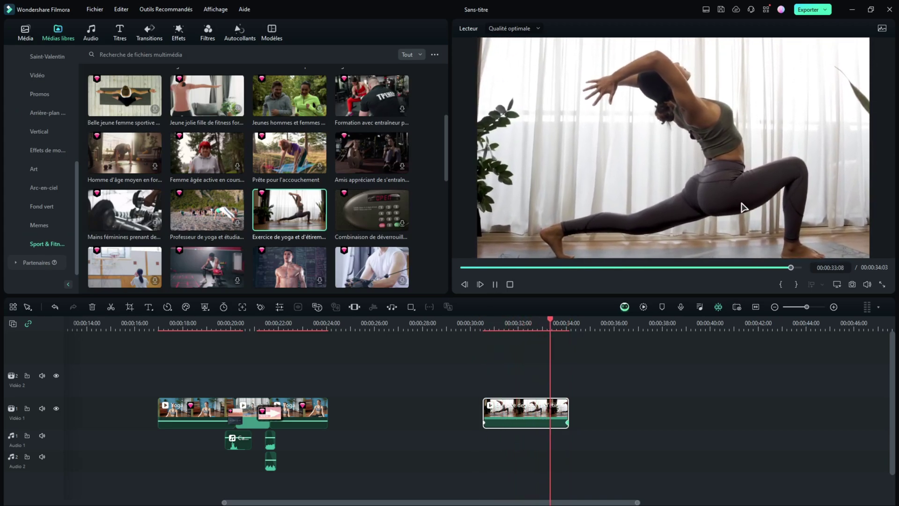
{"action": "key", "text": "space"}
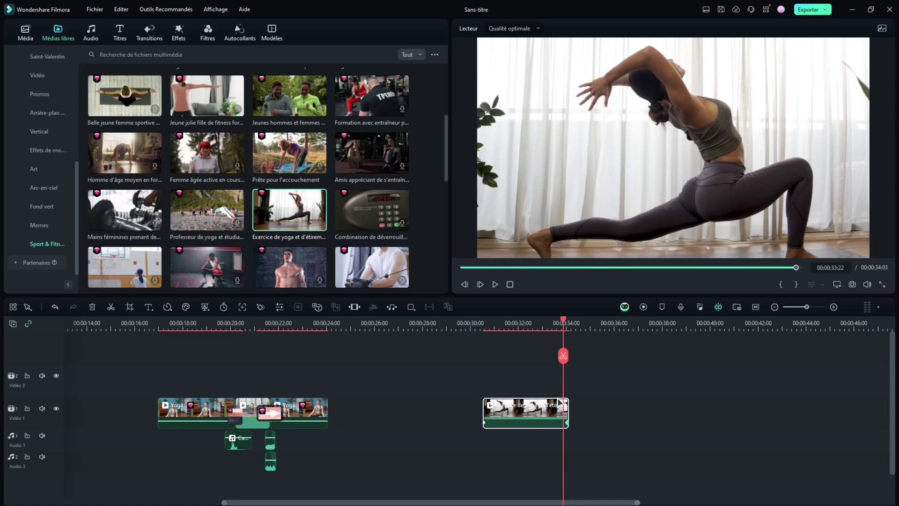
Replace the end keyframes with ones about 14 frames into the clip, at 160.53% scale and position X -334.78, Y -38.98 px
{"action": "left_click", "coordinate": [486, 327]}
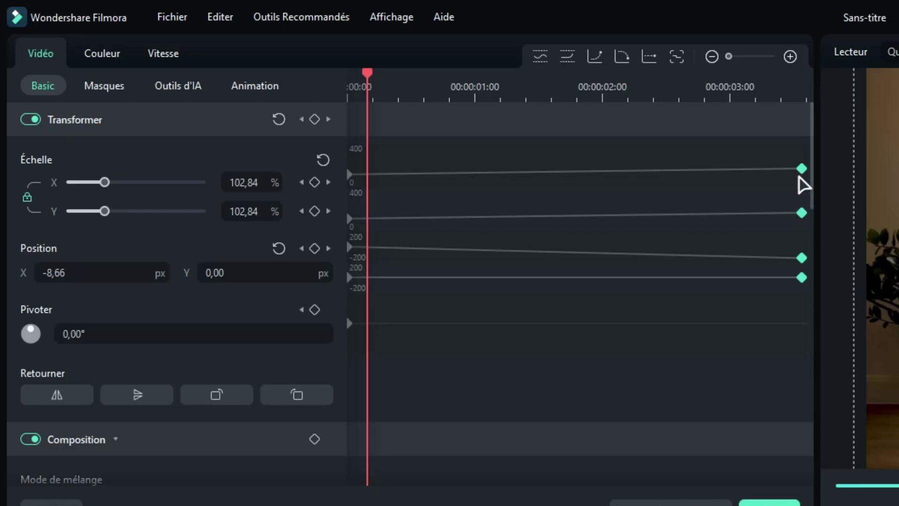
{"action": "key", "text": "Delete"}
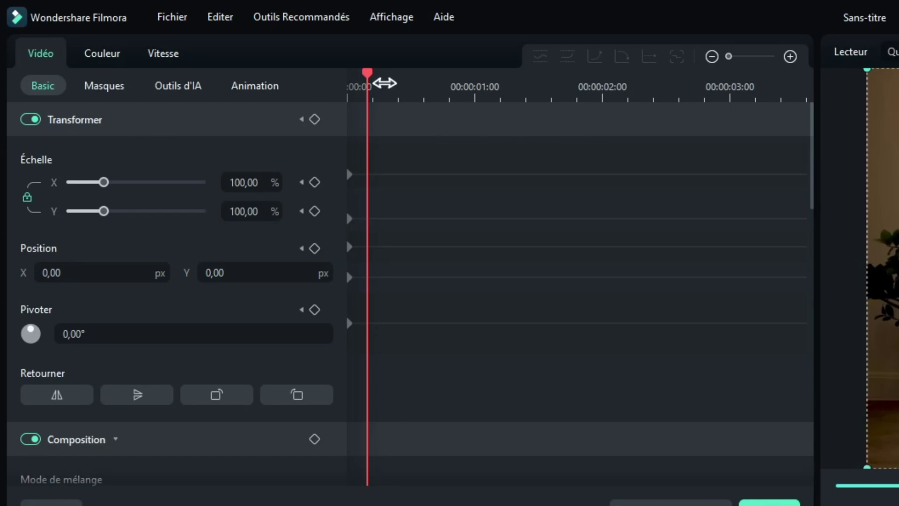
{"action": "left_click_drag", "start_coordinate": [368, 79], "coordinate": [419, 89]}
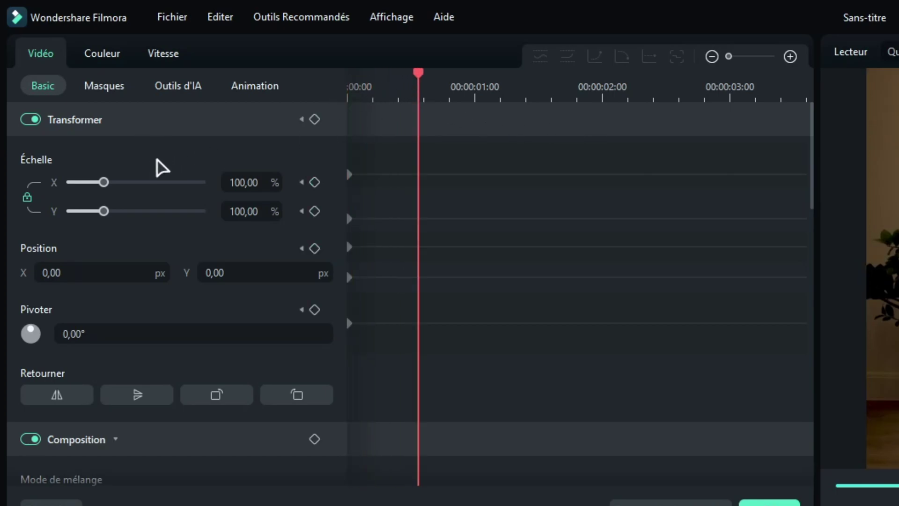
{"action": "left_click_drag", "start_coordinate": [104, 182], "coordinate": [123, 182]}
Select the new scale and position keyframes and set their interpolation to "Courbe continue"
{"action": "left_click_drag", "start_coordinate": [488, 366], "coordinate": [417, 170]}
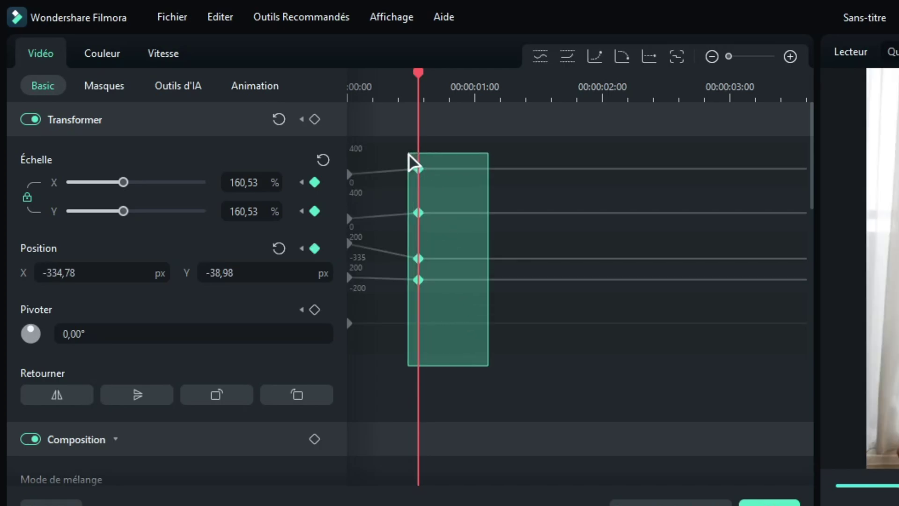
{"action": "right_click", "coordinate": [418, 170]}
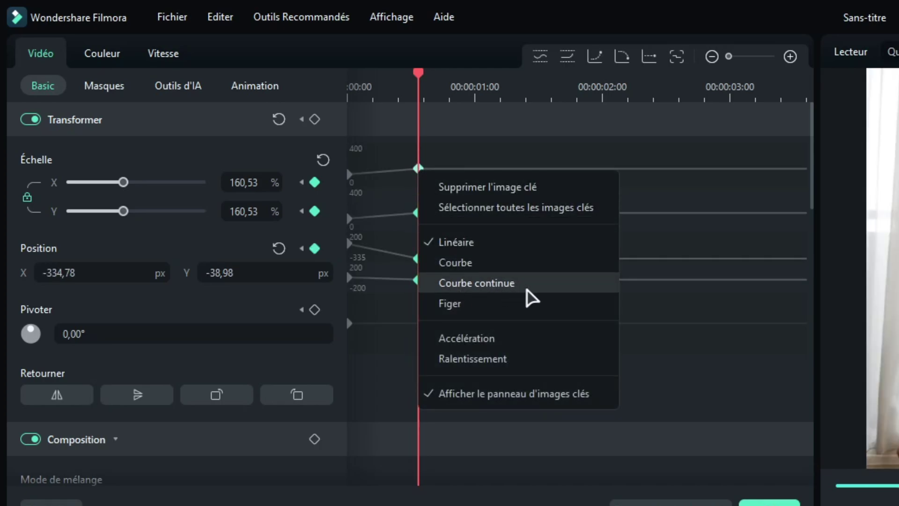
{"action": "left_click", "coordinate": [526, 289]}
Keyframe the yoga clip near its end at 176.32% scale and Y position 0 px, using "Courbe continue" interpolation, and preview the zoom
{"action": "left_click_drag", "start_coordinate": [418, 74], "coordinate": [791, 80]}
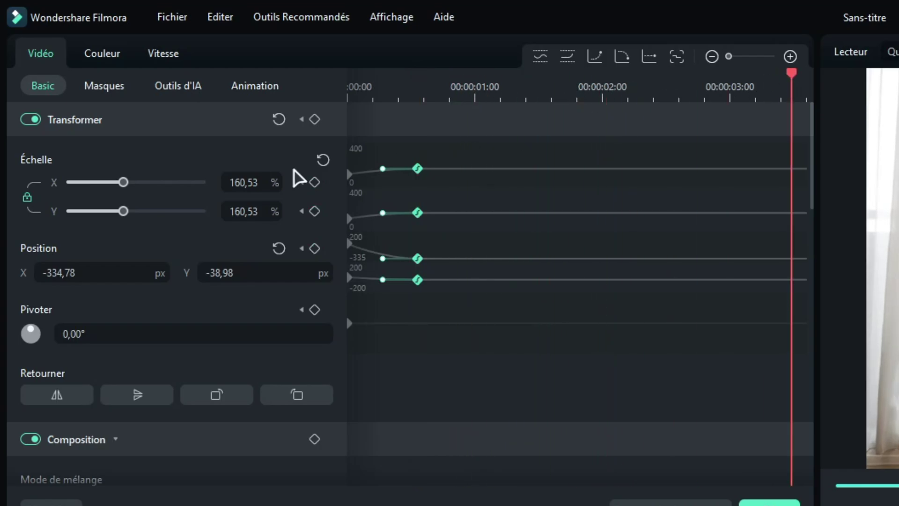
{"action": "left_click_drag", "start_coordinate": [124, 184], "coordinate": [129, 186]}
{"action": "left_click_drag", "start_coordinate": [708, 383], "coordinate": [799, 150]}
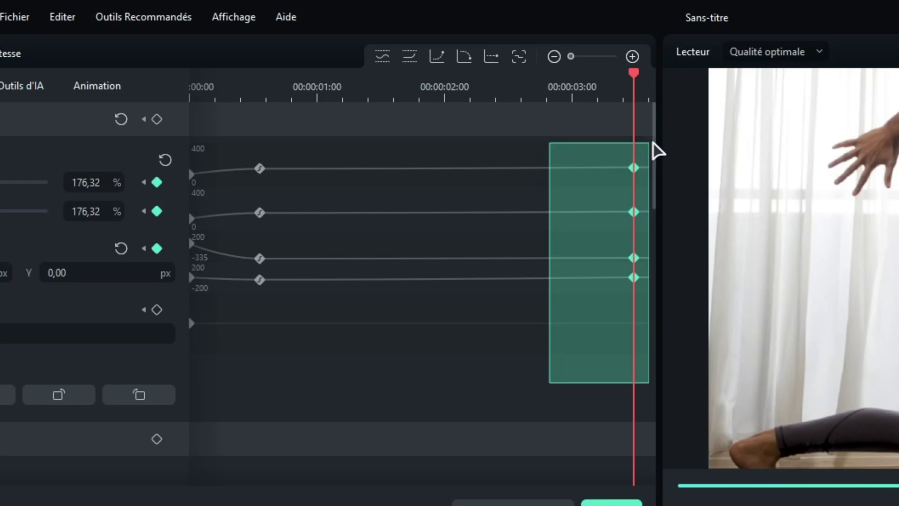
{"action": "right_click", "coordinate": [631, 167]}
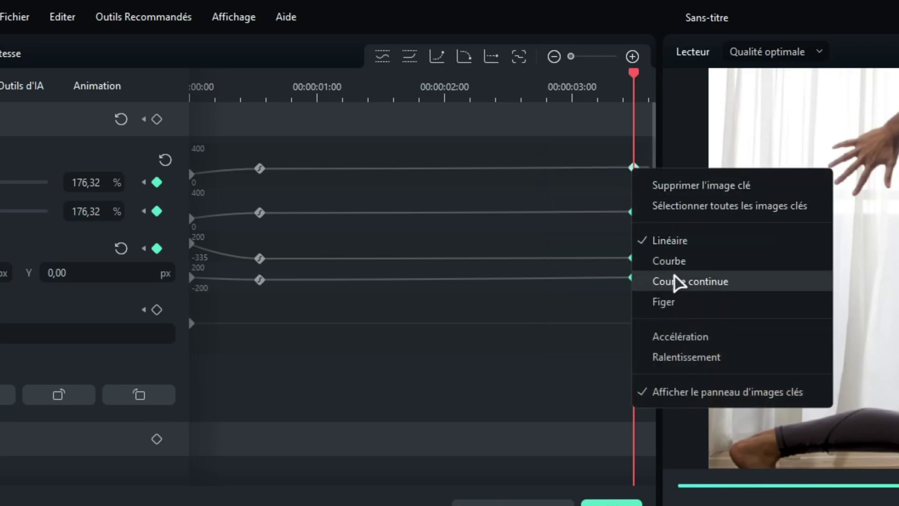
{"action": "left_click", "coordinate": [676, 277]}
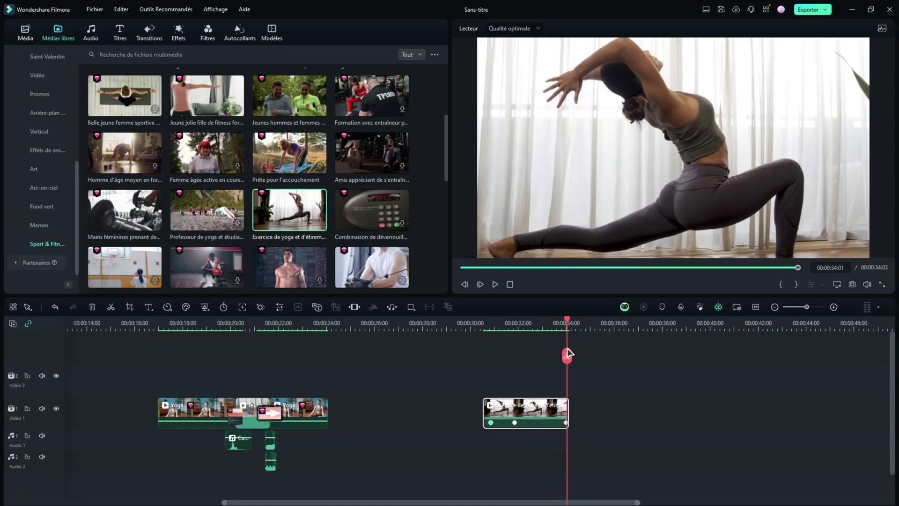
{"action": "left_click_drag", "start_coordinate": [569, 355], "coordinate": [543, 354]}
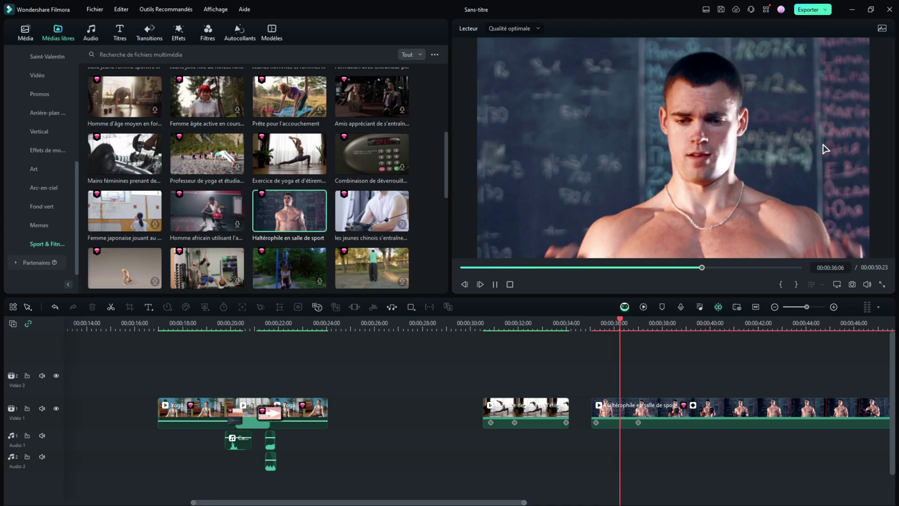
Move the second keyframe of the "Haltérophile en salle de sport" clip to just before 00:00:38:00 and play the zoom from the first keyframe
{"action": "key", "text": "space"}
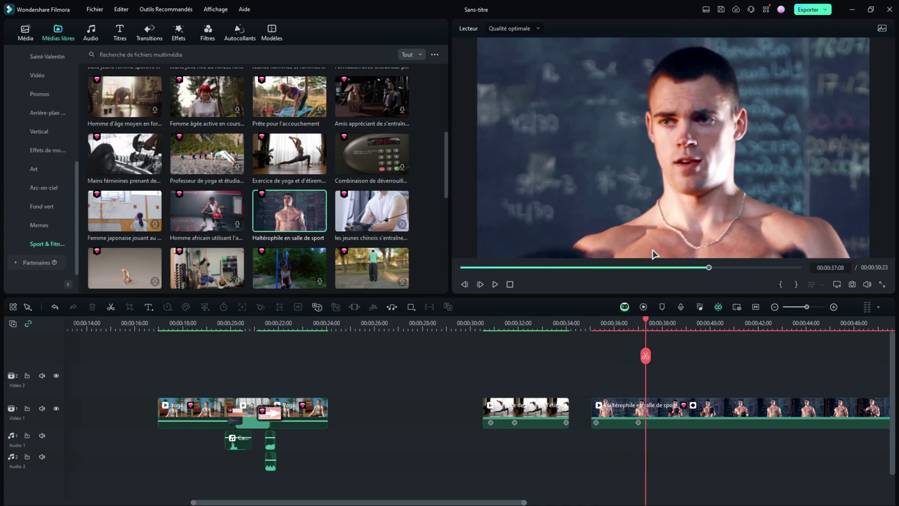
{"action": "left_click", "coordinate": [615, 421]}
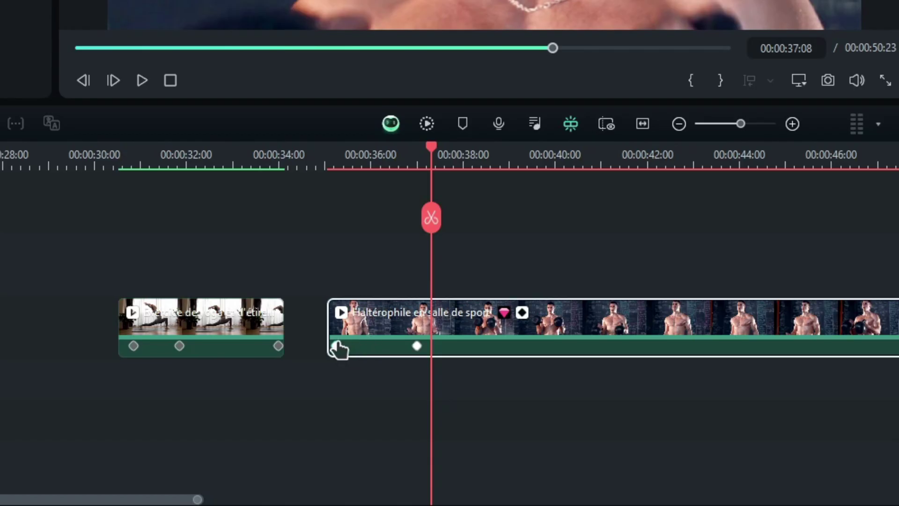
{"action": "mouse_move", "coordinate": [336, 346]}
{"action": "left_mouse_down"}
{"action": "mouse_move", "coordinate": [454, 348]}
{"action": "mouse_move", "coordinate": [355, 329]}
{"action": "mouse_move", "coordinate": [332, 336]}
{"action": "left_mouse_up"}
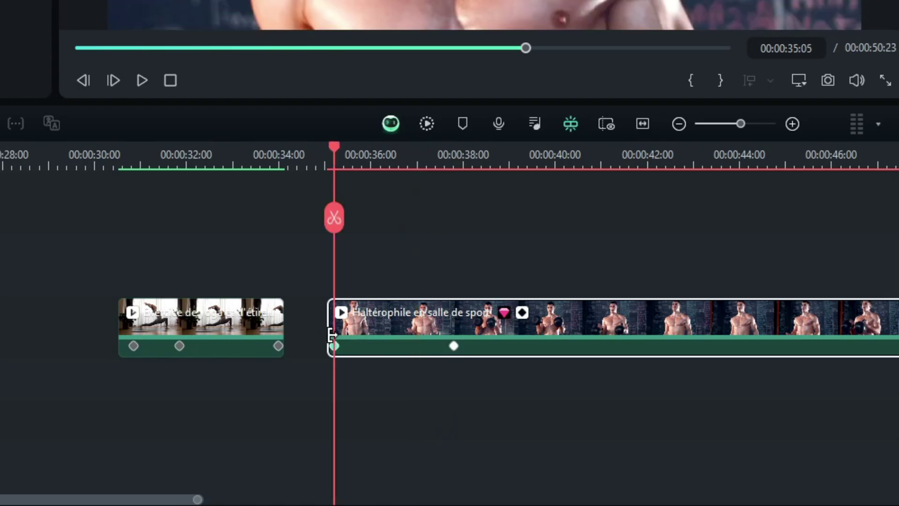
{"action": "key", "text": "space"}
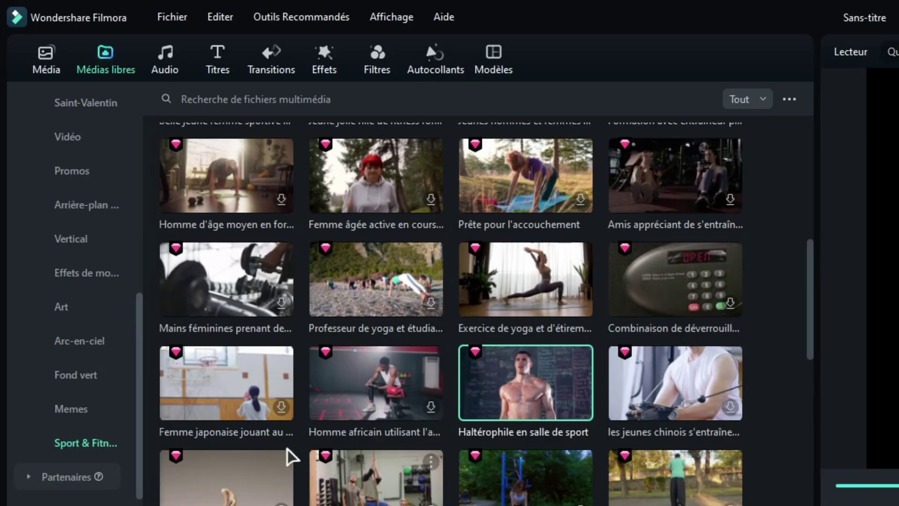
Search the sound effects library for "whoosh"
{"action": "left_click", "coordinate": [167, 58]}
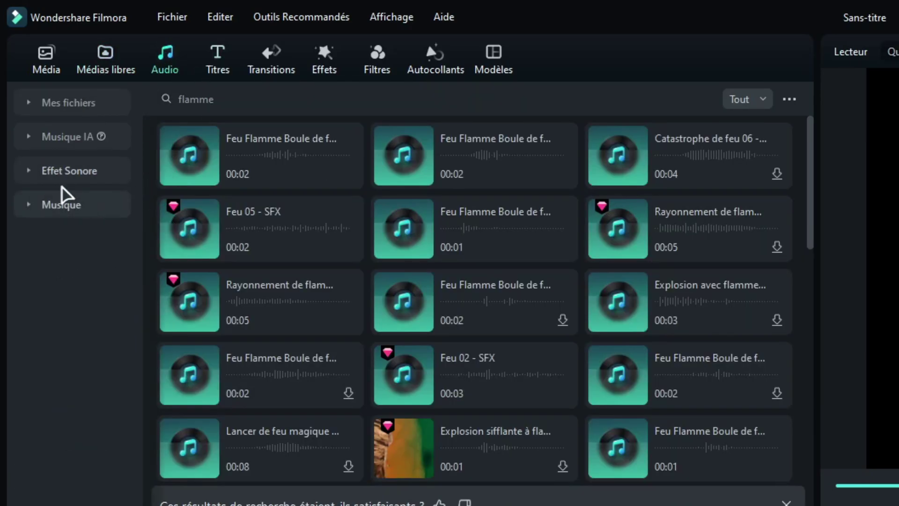
{"action": "left_click", "coordinate": [44, 176]}
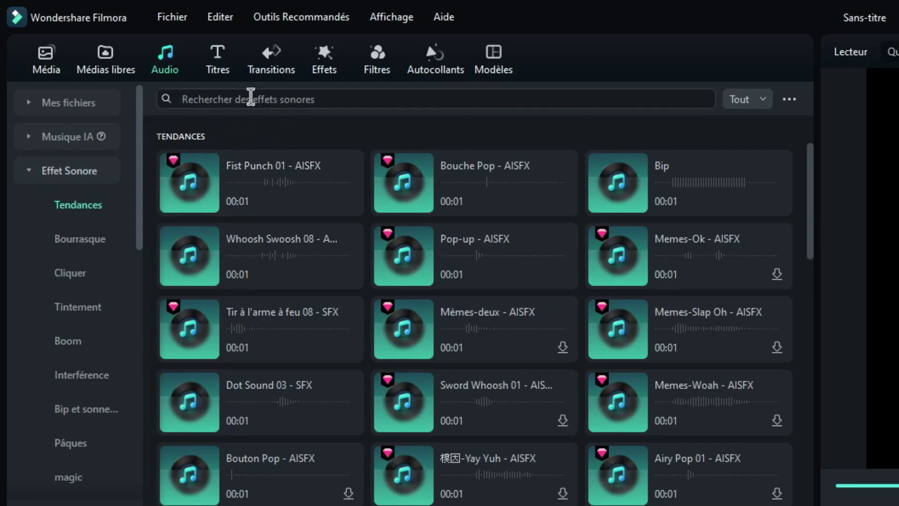
{"action": "left_click", "coordinate": [251, 98]}
{"action": "type", "text": "whoosh"}
{"action": "key", "text": "Return"}
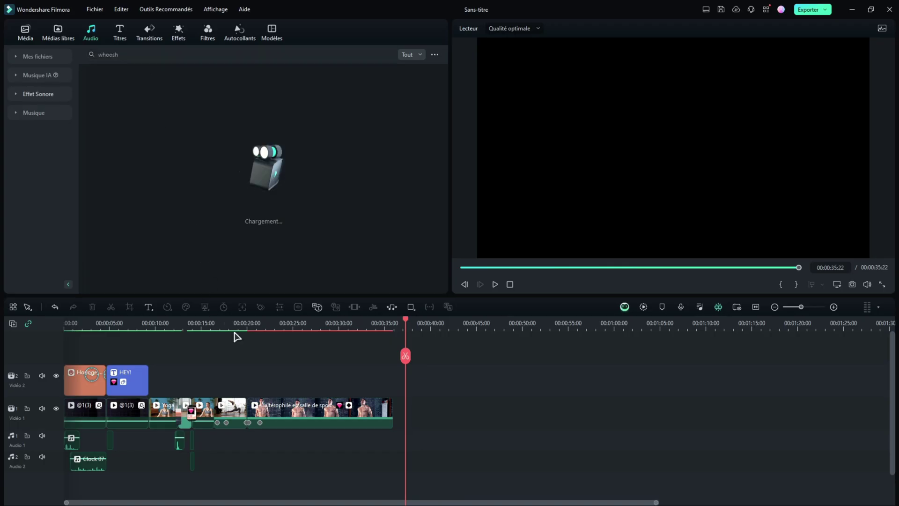